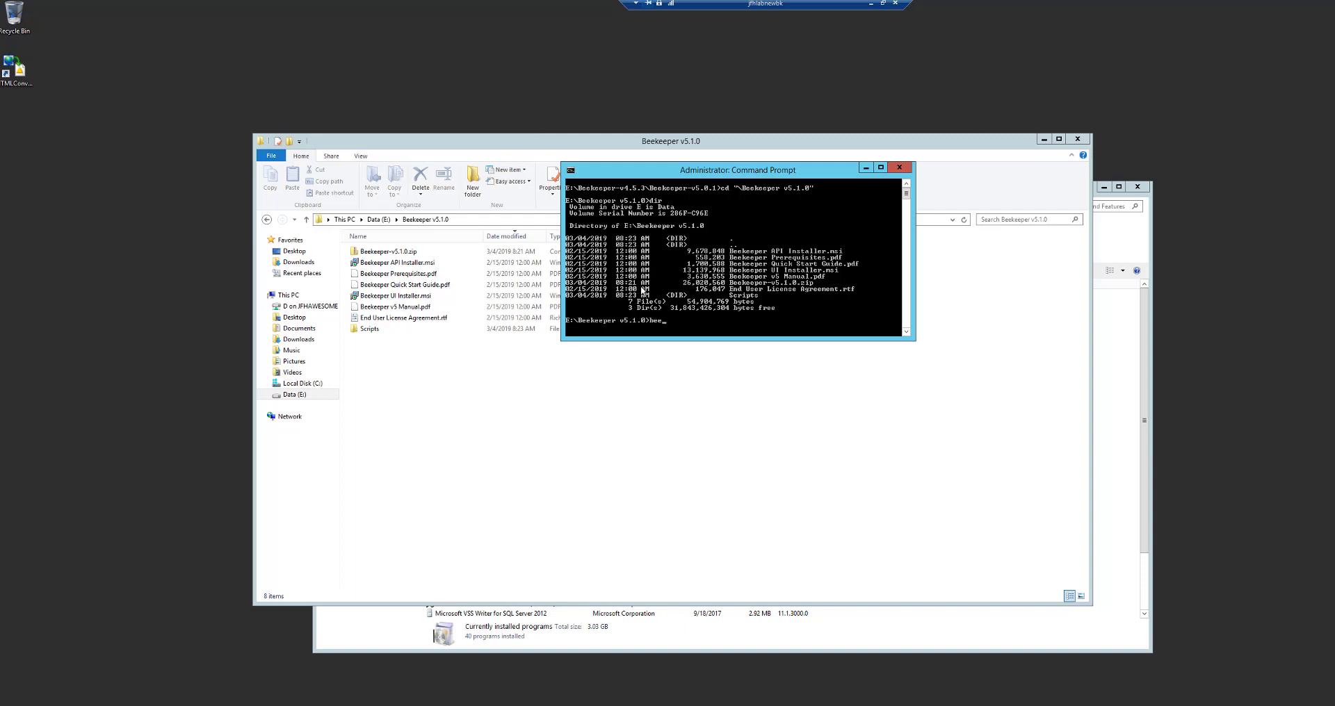
# - Launch Beekeeper API Installer.msi from the command prompt and accept its license agreement
pyautogui.press('Tab')
pyautogui.press('Return')
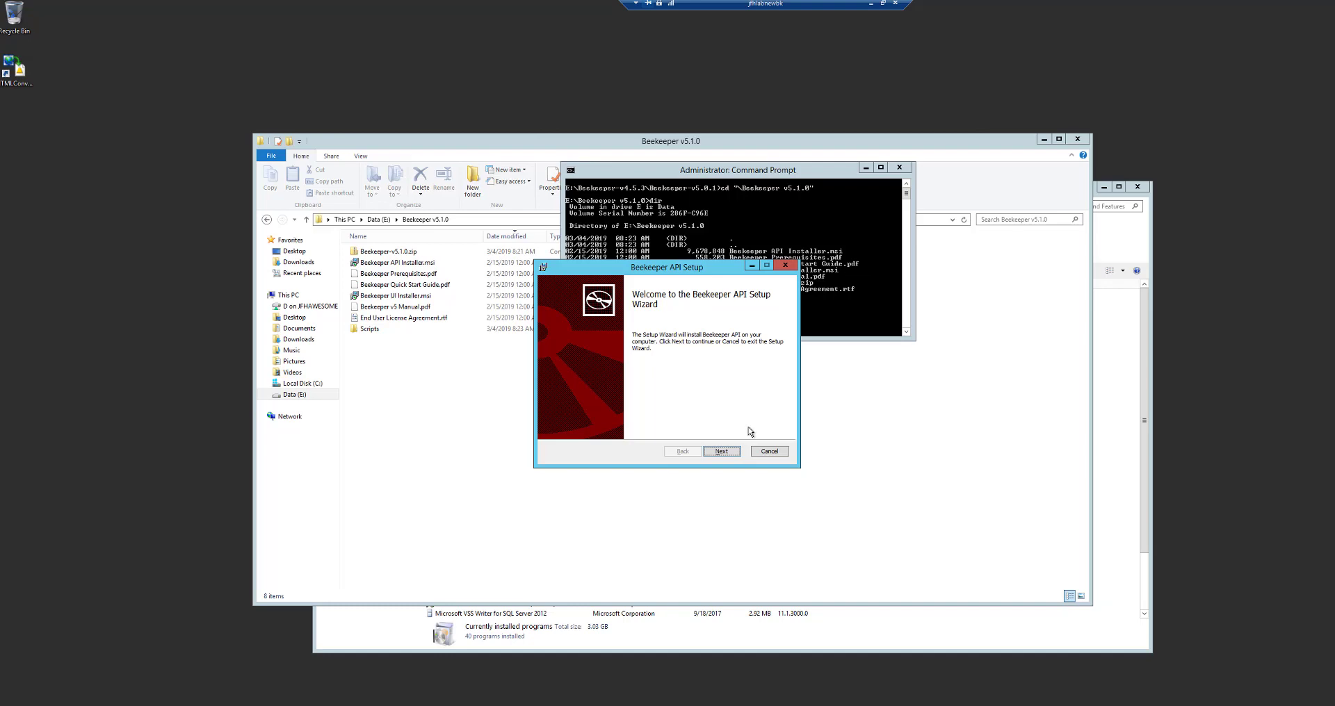
pyautogui.click(722, 452)
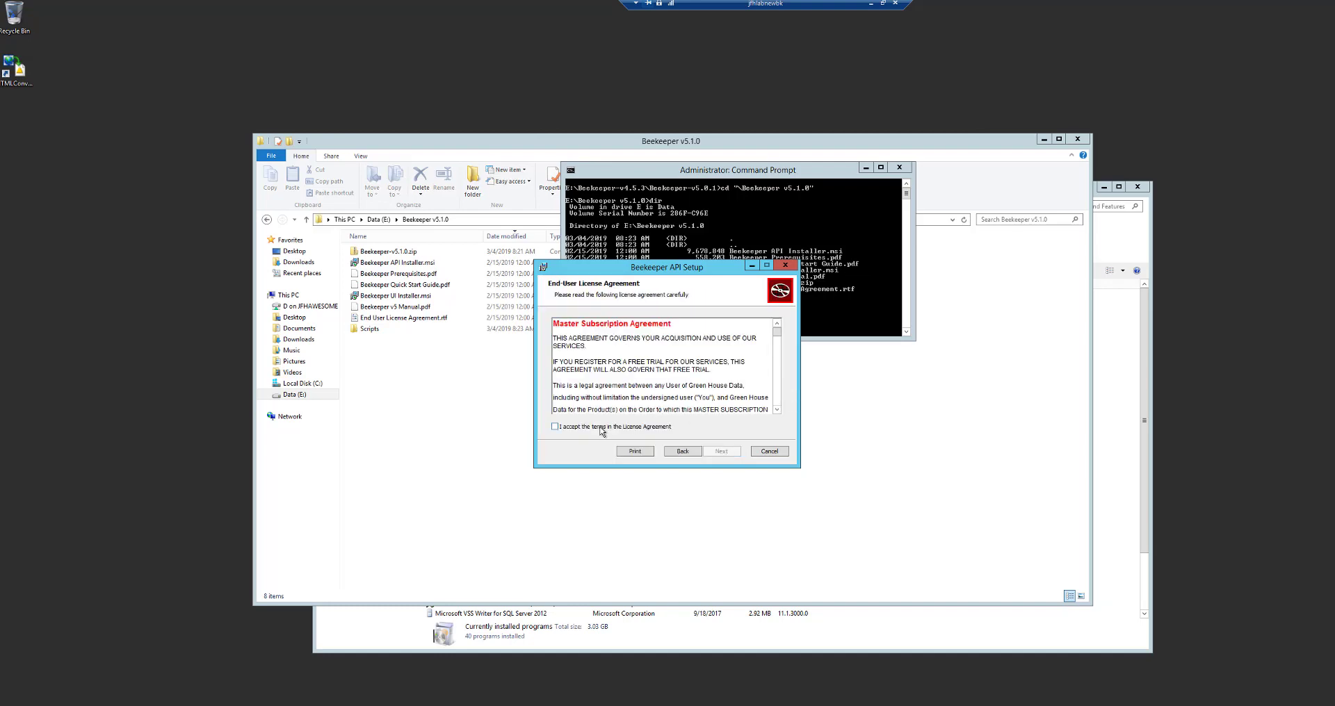
pyautogui.click(601, 426)
pyautogui.moveTo(777, 333); pyautogui.dragTo(773, 404)
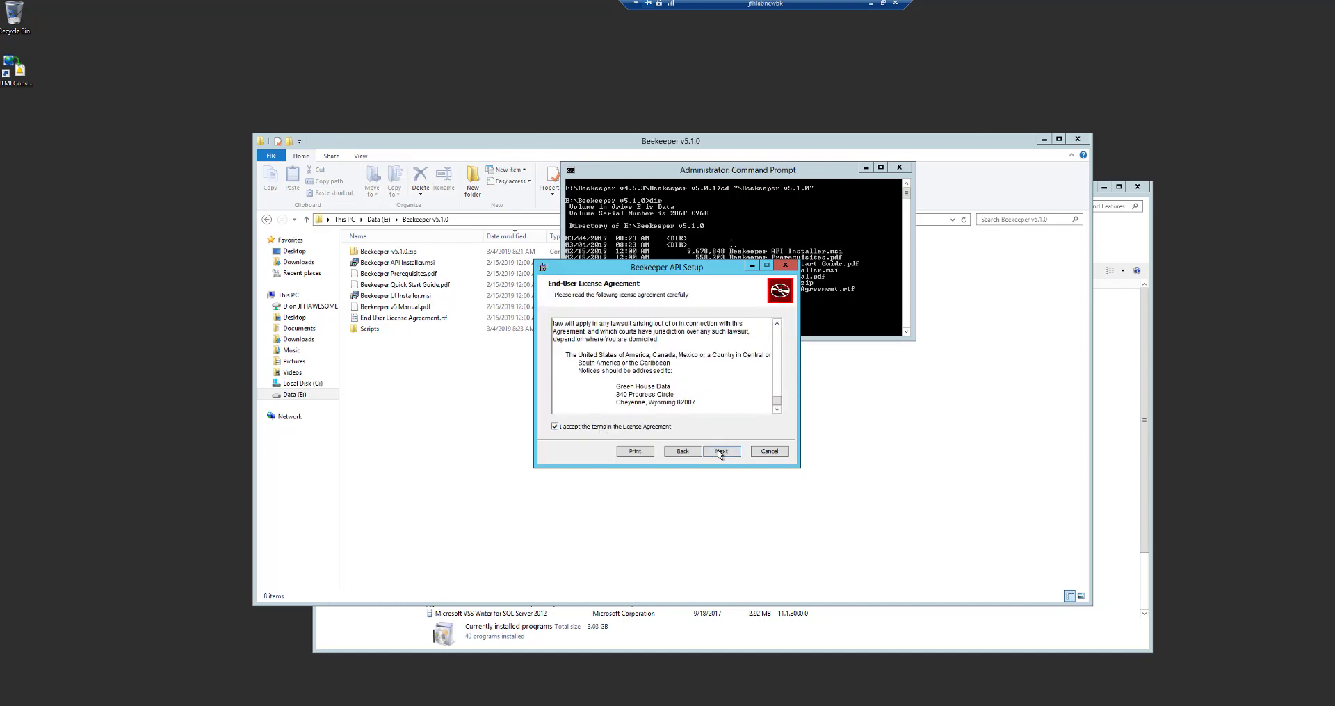
pyautogui.click(720, 452)
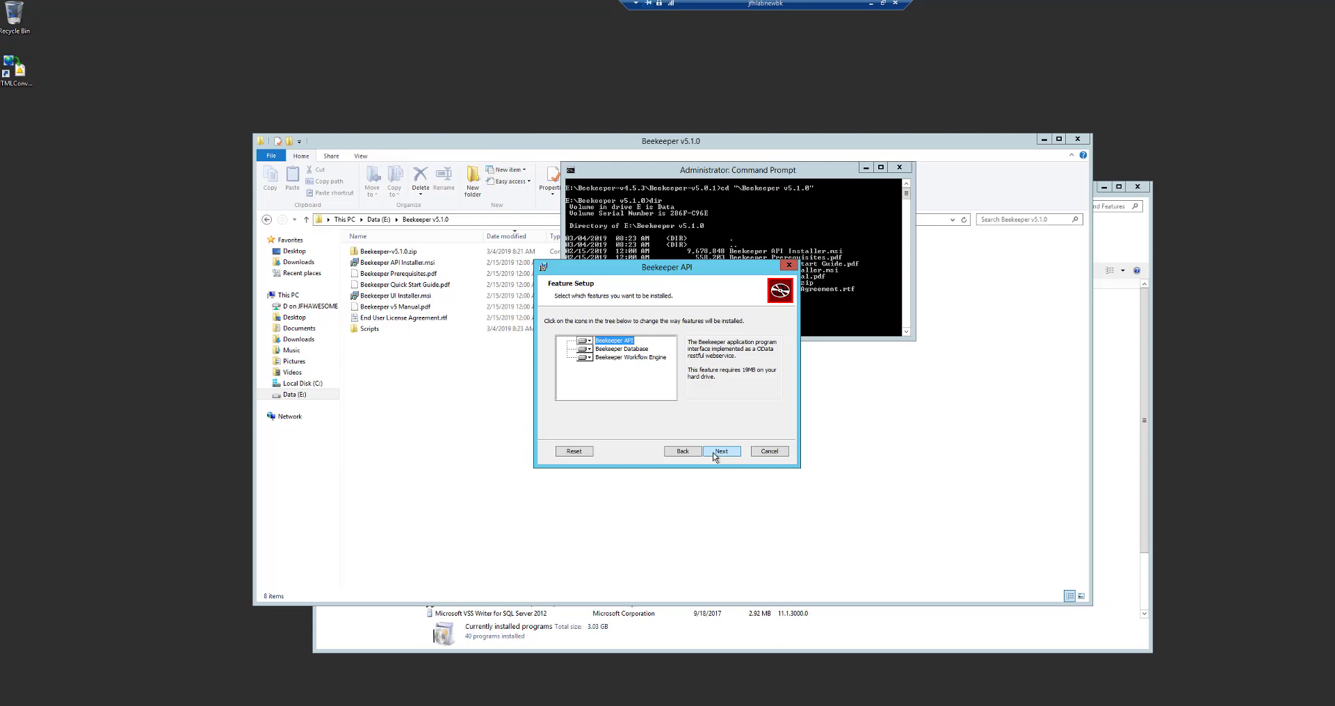
# - Keep the default API installer features and validate the Beekeeper database on localhost with Windows Authentication
pyautogui.click(589, 343)
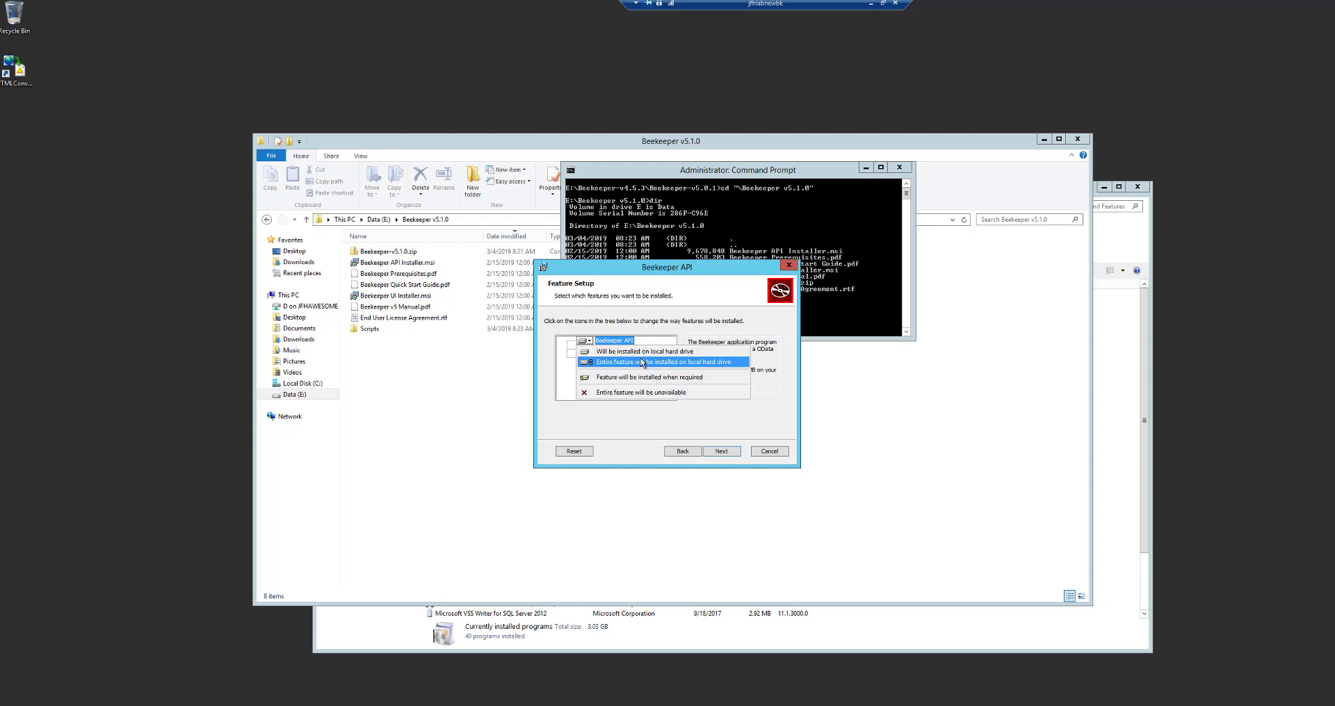
pyautogui.click(689, 317)
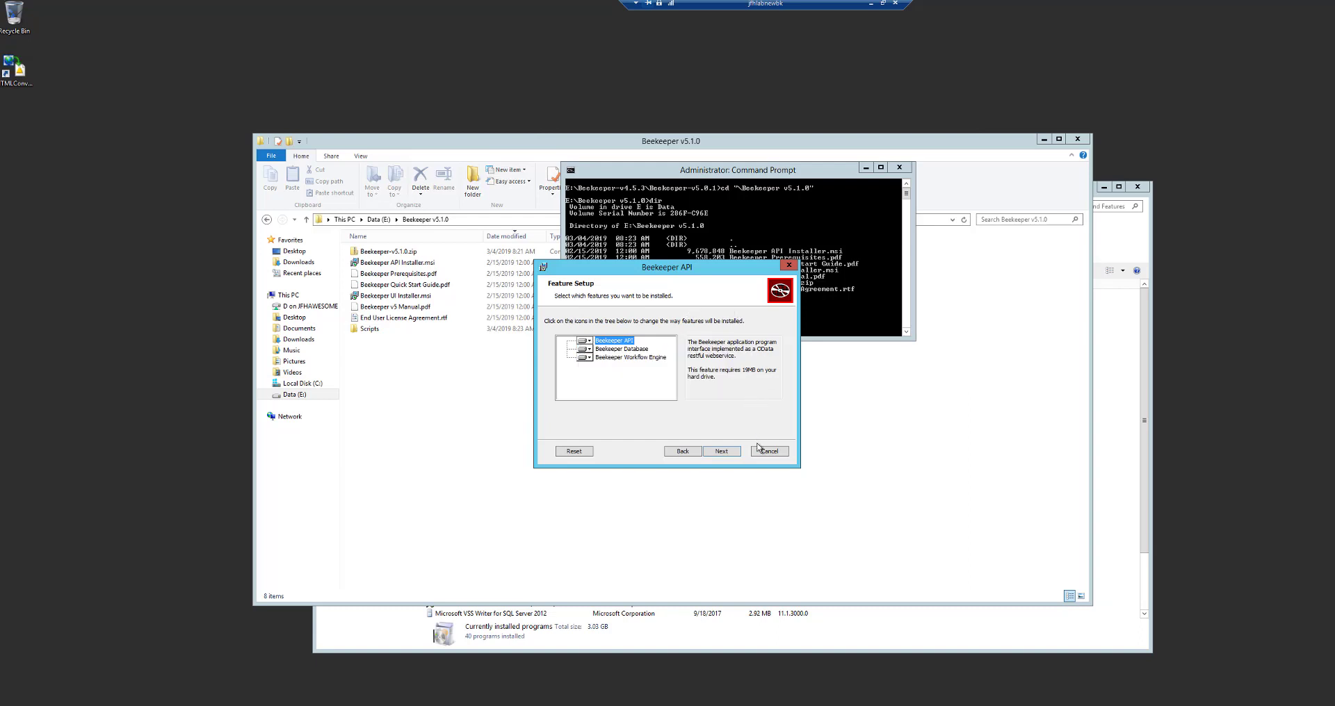
pyautogui.click(727, 453)
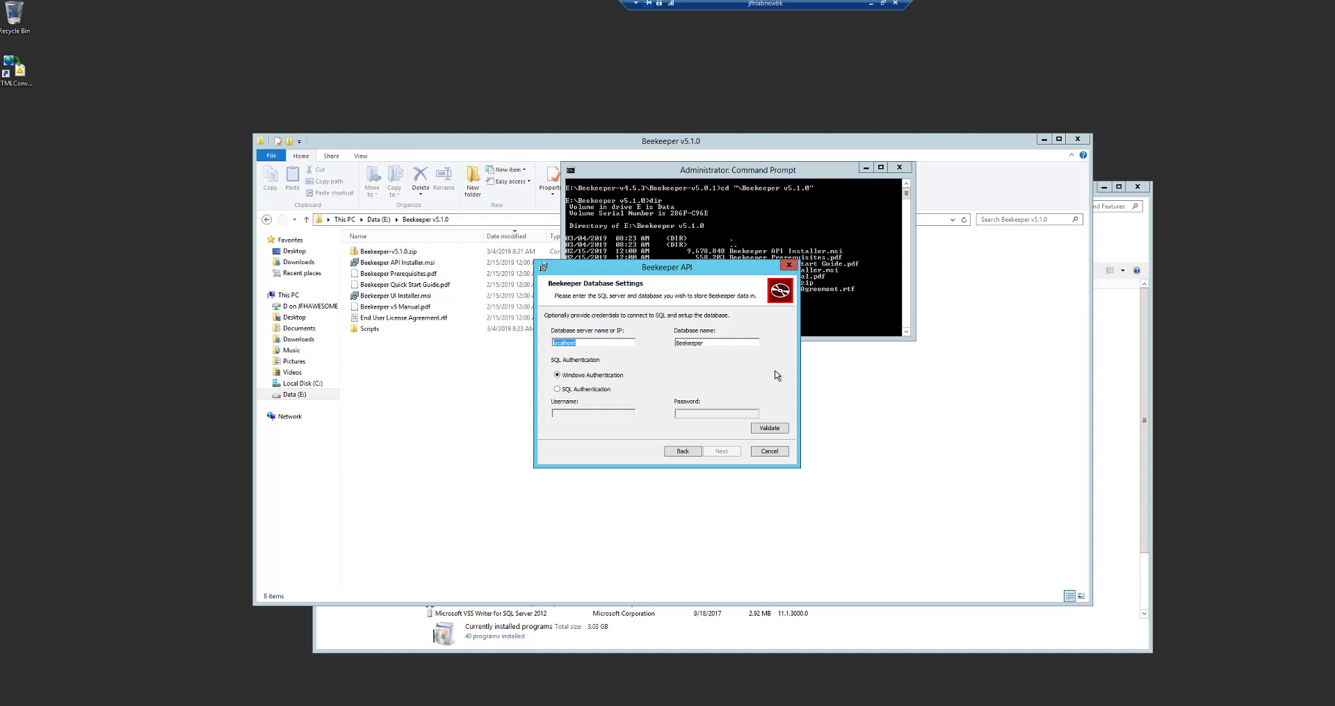
pyautogui.click(784, 429)
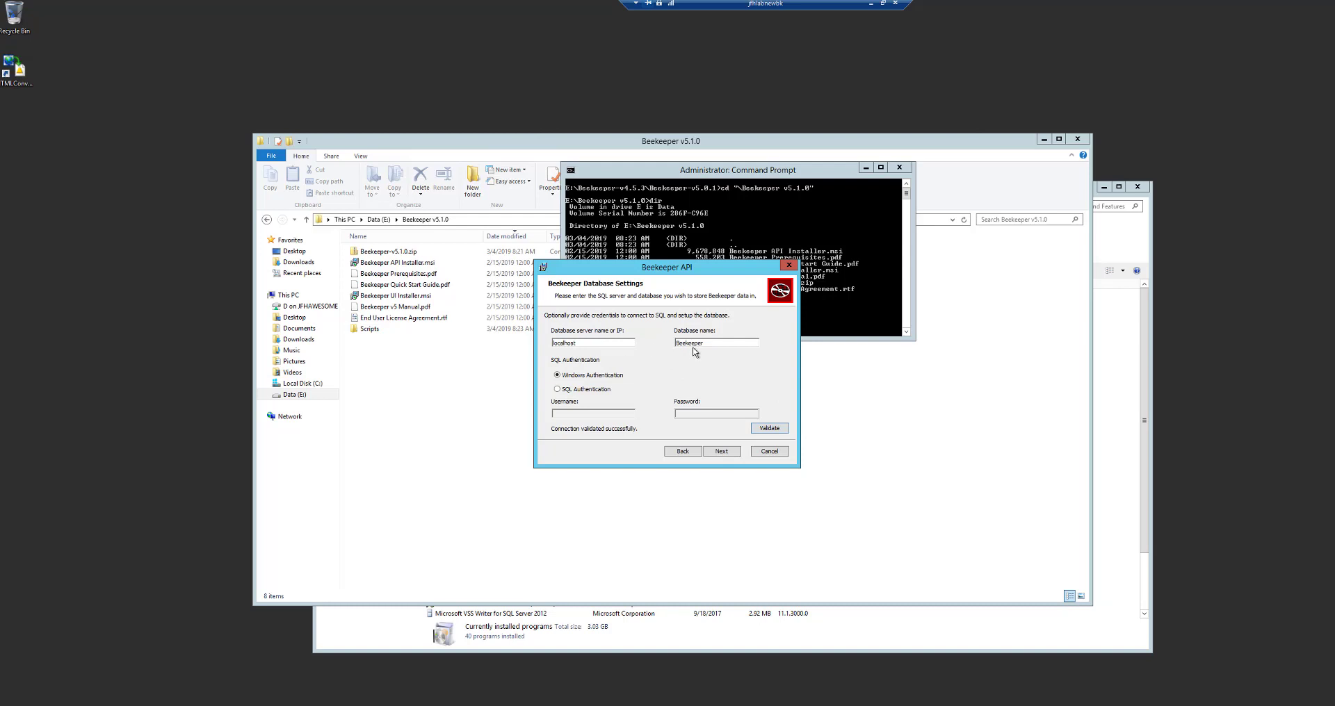
pyautogui.click(723, 452)
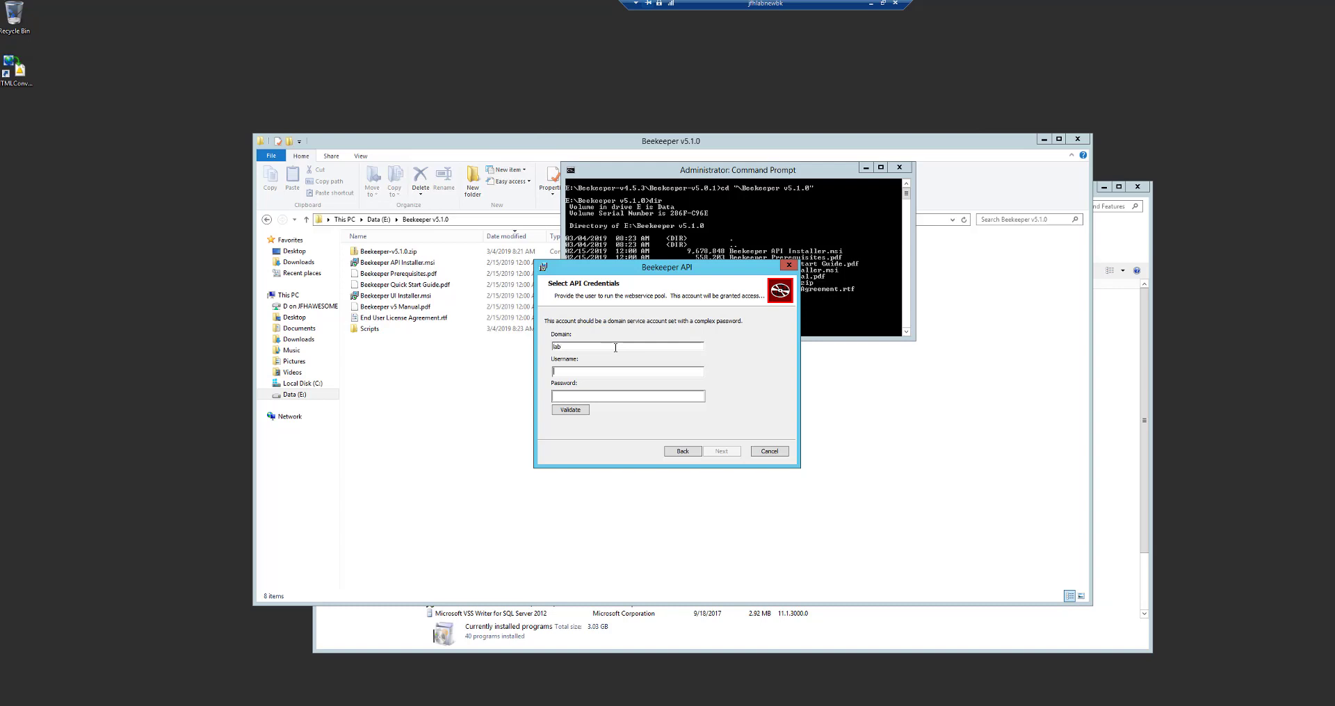
# - Enter and validate the API credentials with domain lab, username svc_beekeeper and the account password
pyautogui.write('svc_beekeeper')
pyautogui.press('Tab')
pyautogui.write('•••••')
pyautogui.click(571, 412)
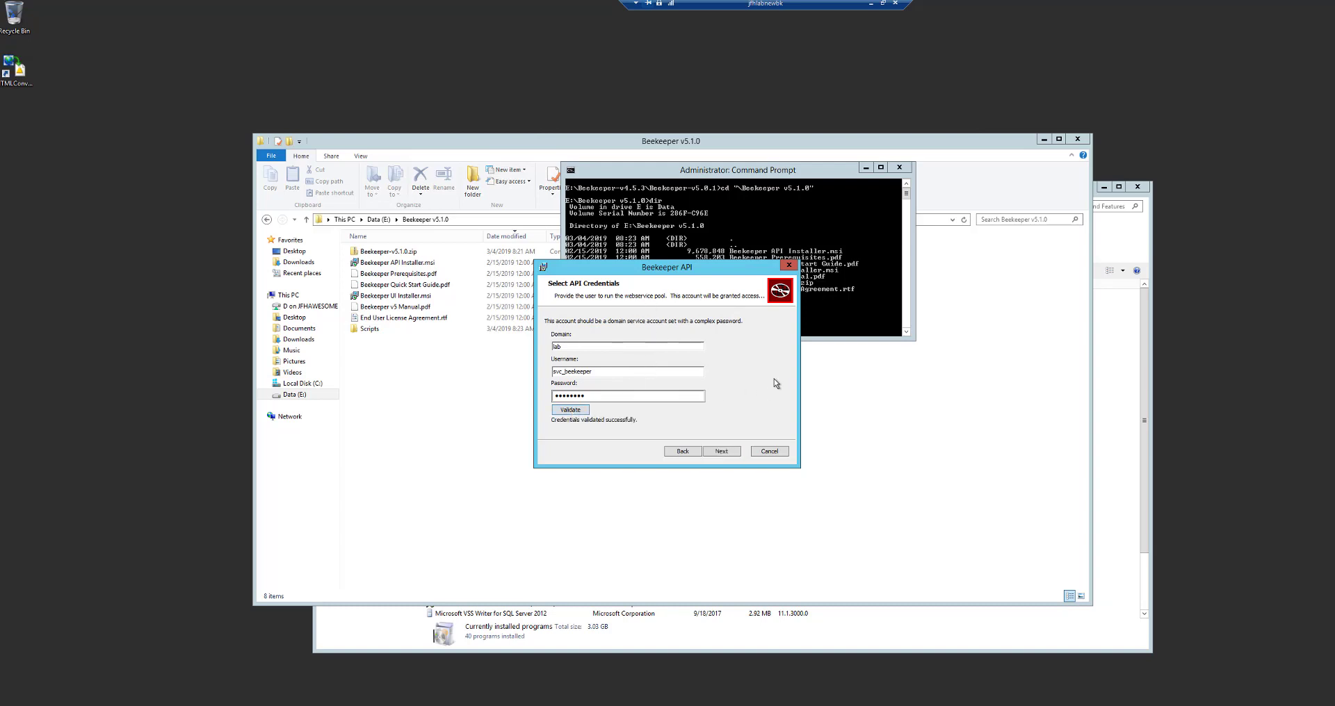
pyautogui.click(721, 452)
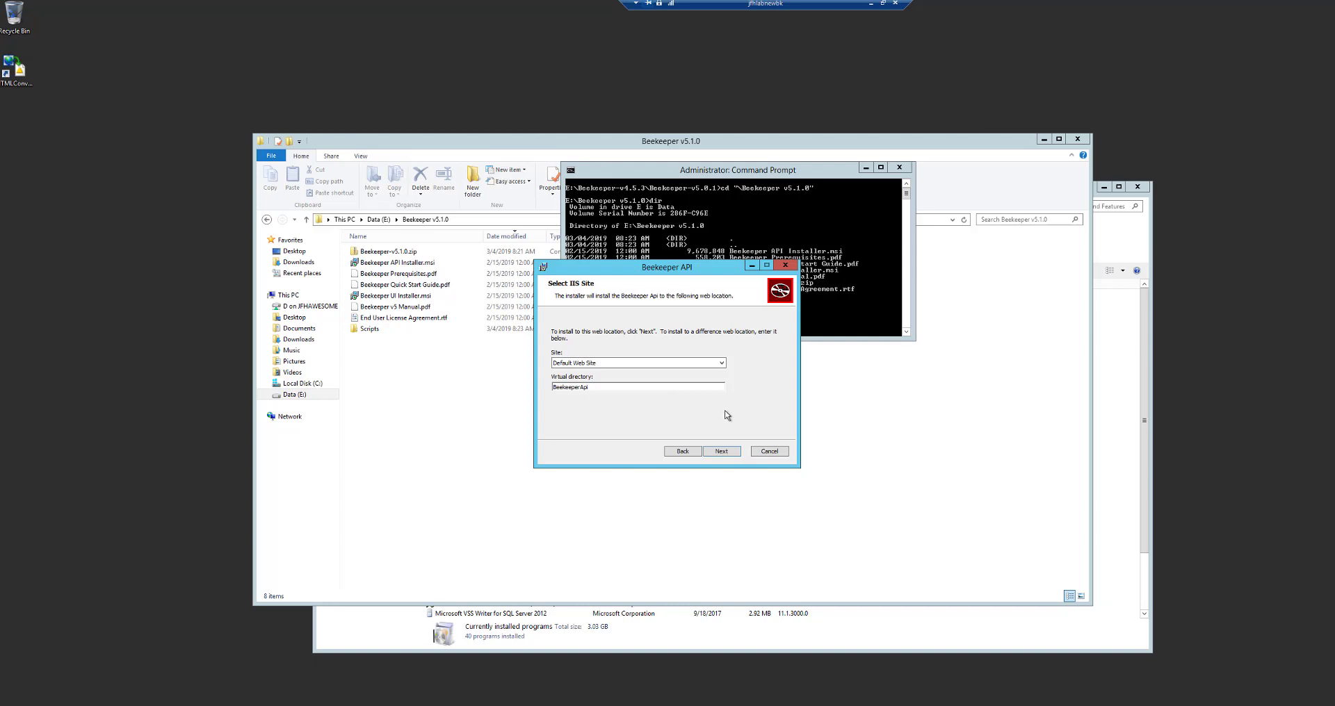
# - Accept the default BeekeeperApi web location and destination folder, and validate the engine credentials for svc_beekeeper in domain lab with the account password
pyautogui.click(724, 453)
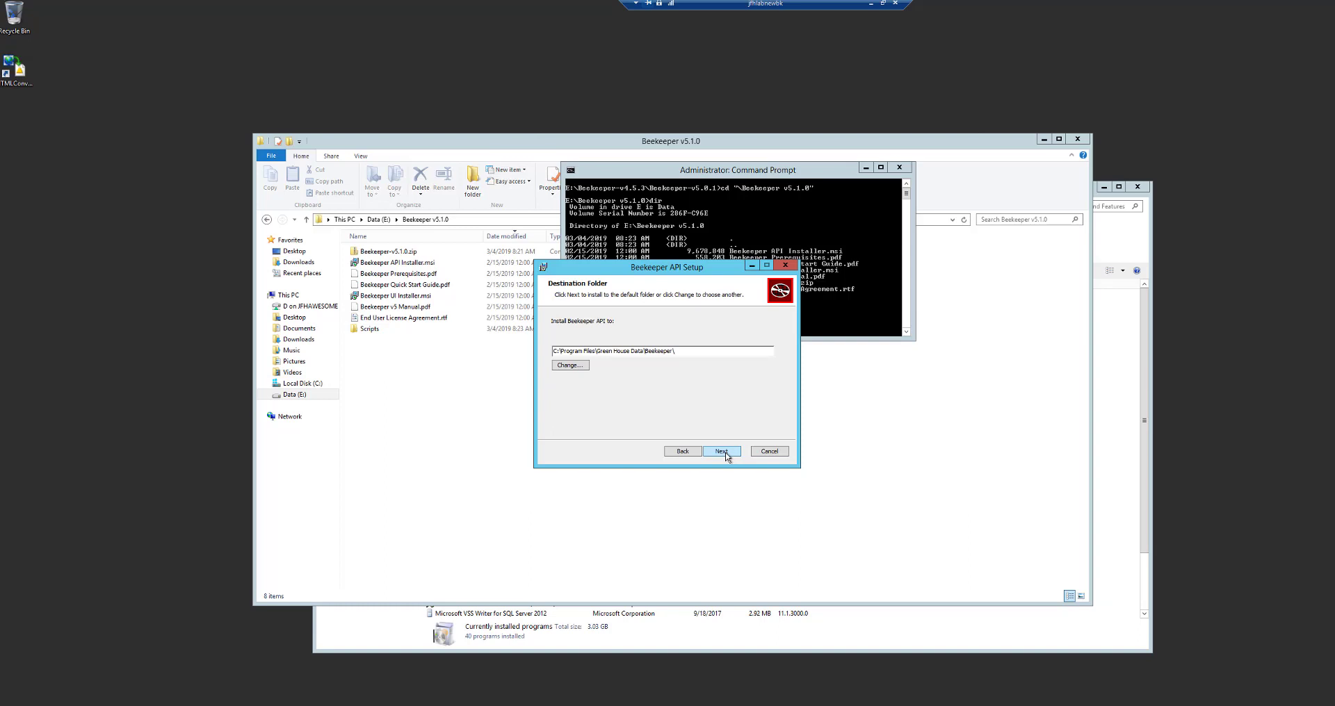
pyautogui.click(726, 456)
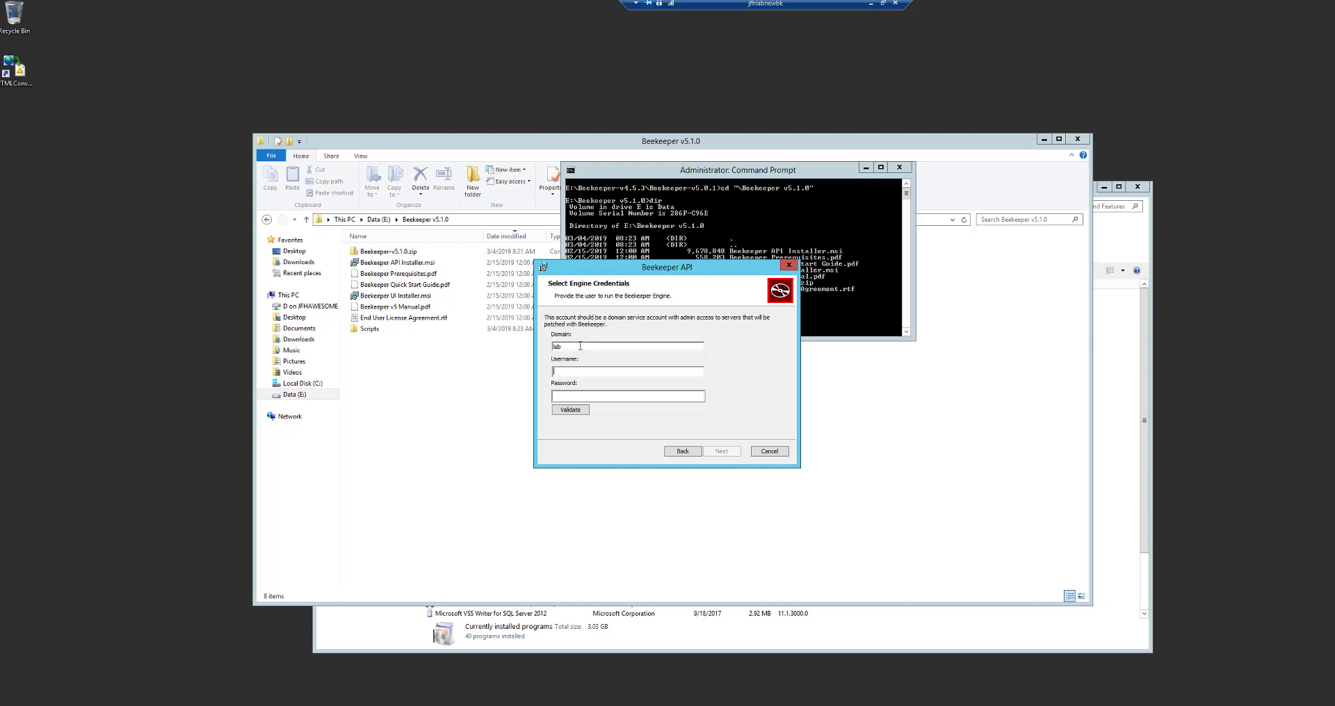
pyautogui.write('svc_beekee*****')
pyautogui.click(573, 412)
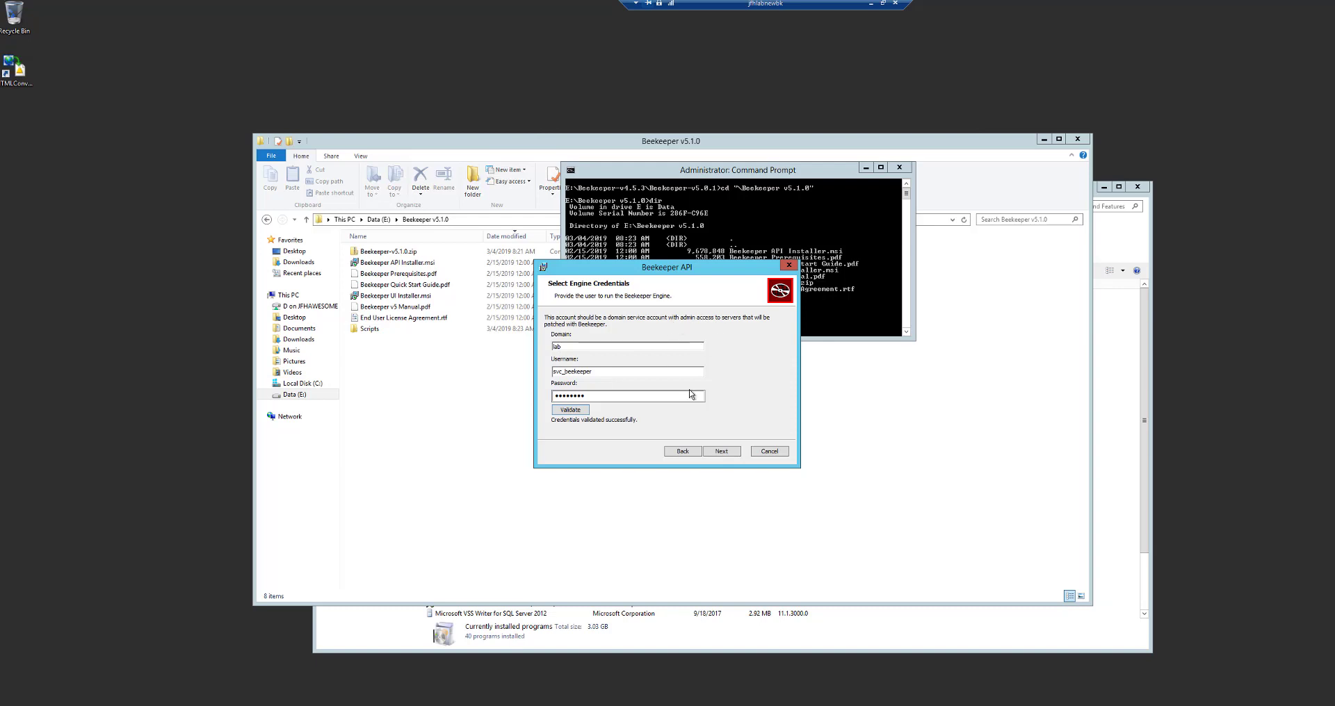
pyautogui.click(721, 452)
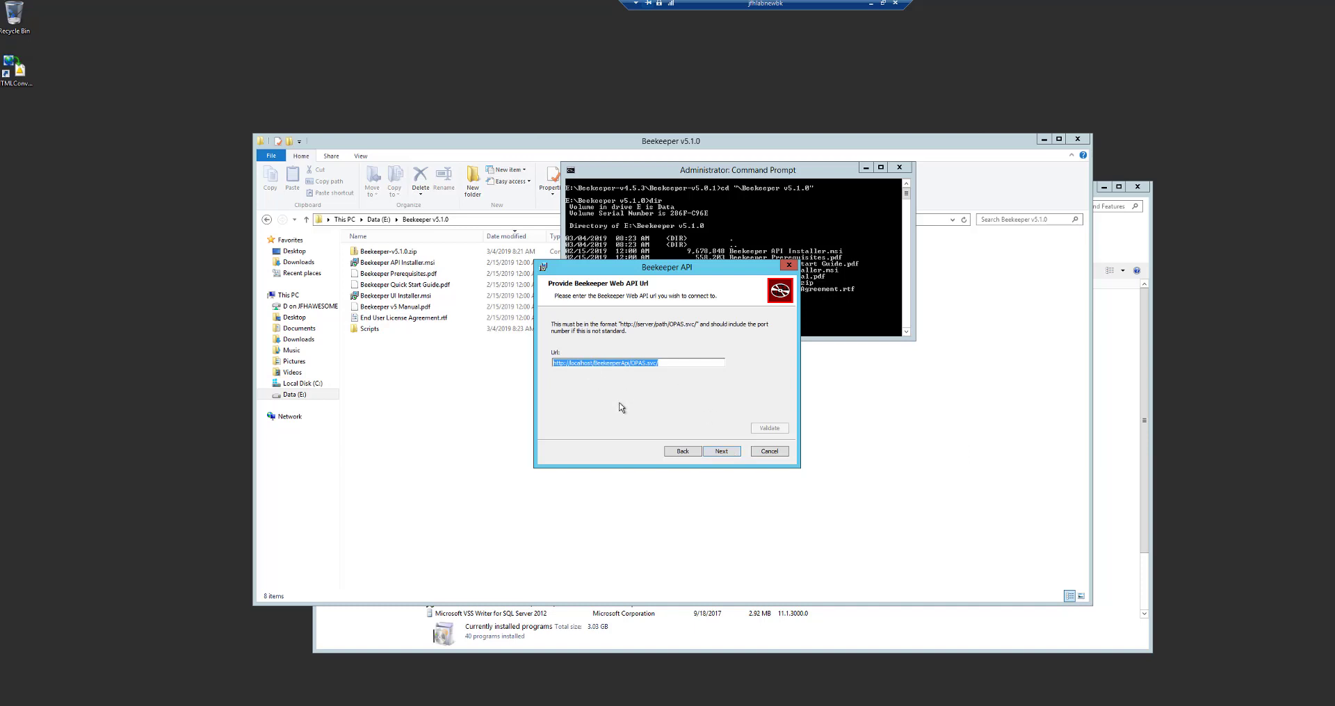
# - Install Beekeeper API with the default Web API URL, continue with the existing Beekeeper database, and finish the wizard
pyautogui.click(722, 452)
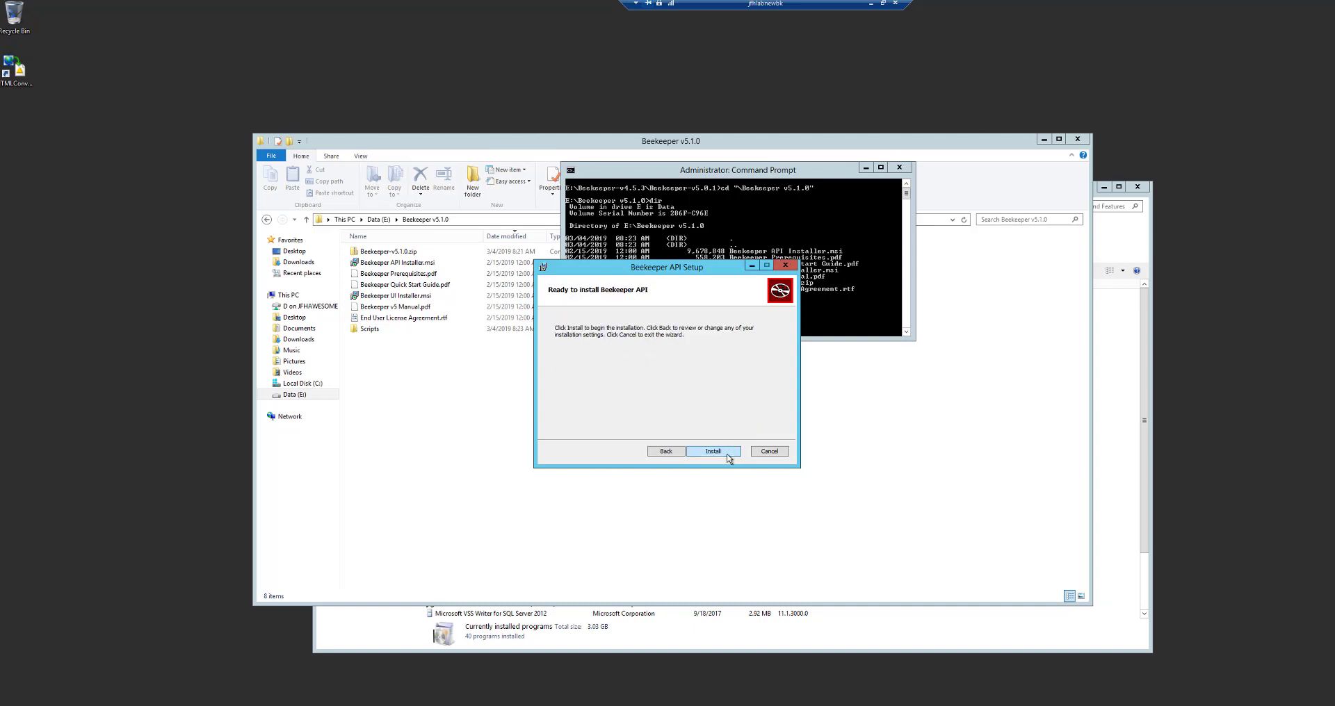
pyautogui.click(727, 456)
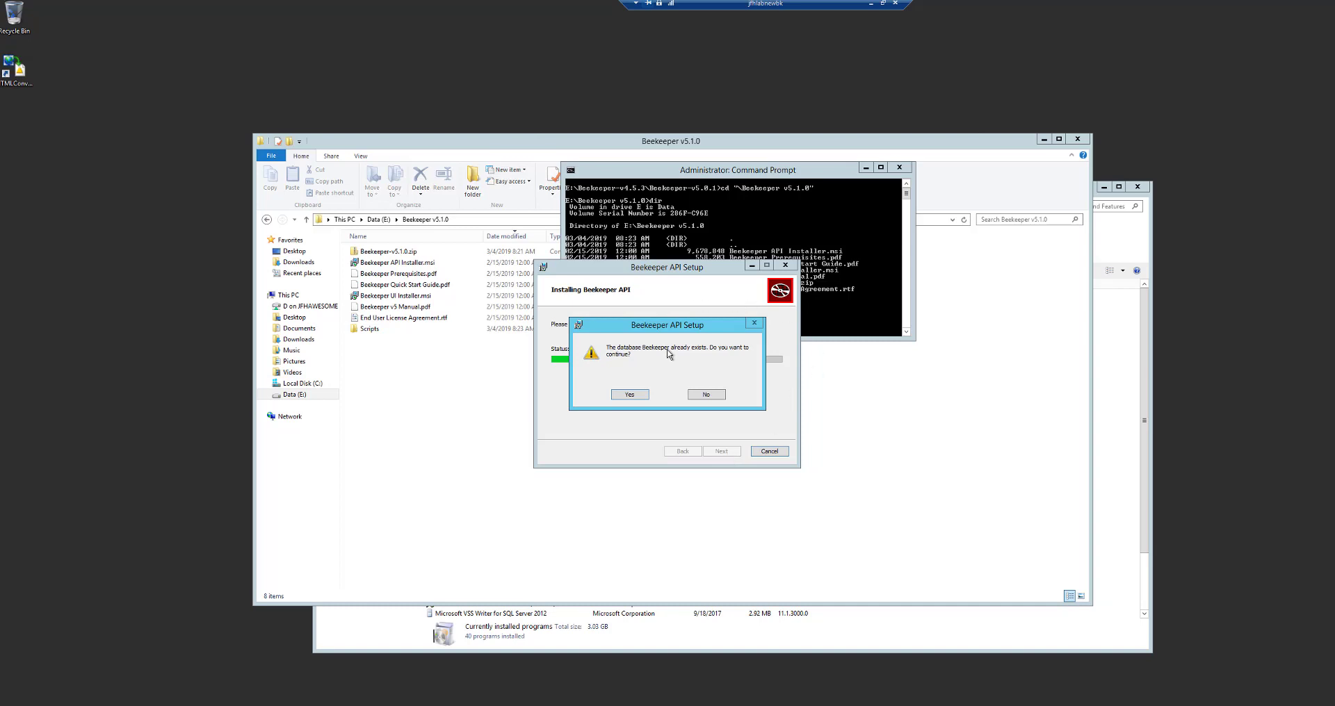
pyautogui.click(631, 401)
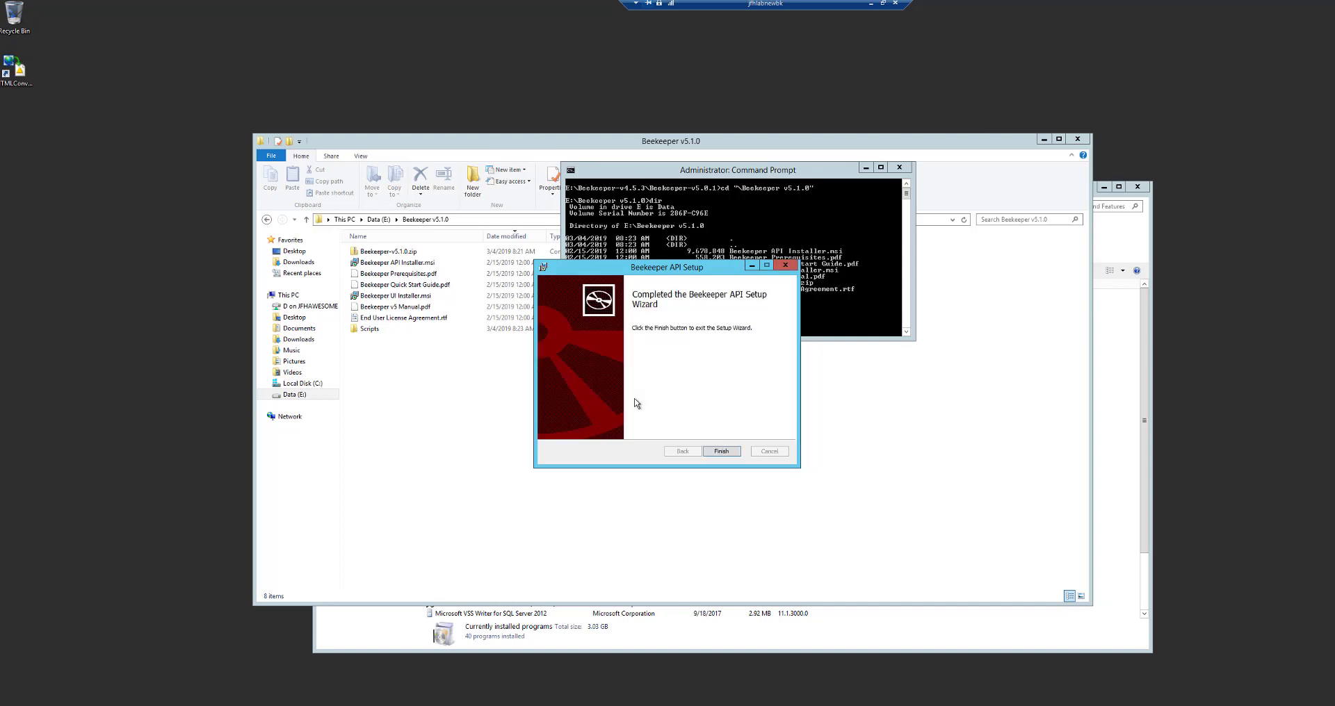
pyautogui.click(731, 452)
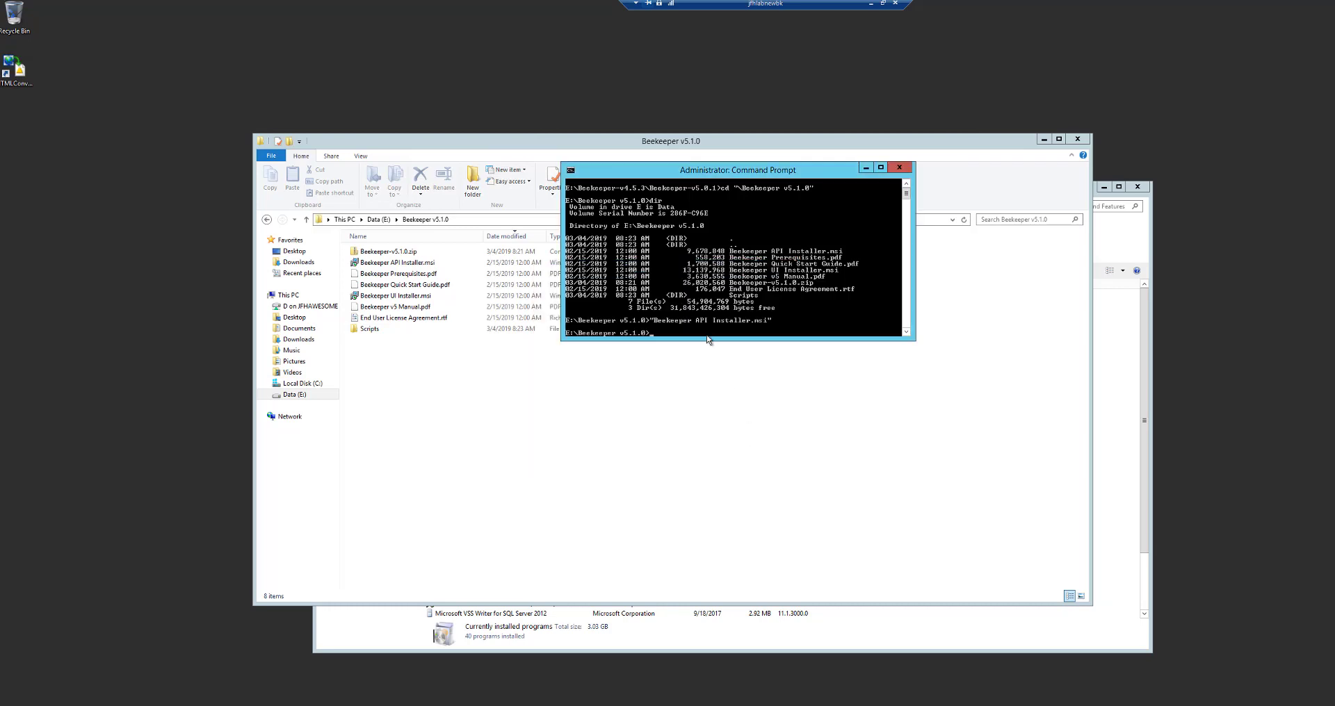
# - Launch Beekeeper UI Installer.msi from the command prompt
pyautogui.write('hee')
pyautogui.press('Tab')
pyautogui.press('Tab')
pyautogui.press('Tab')
pyautogui.press('Tab')
pyautogui.press('Return')
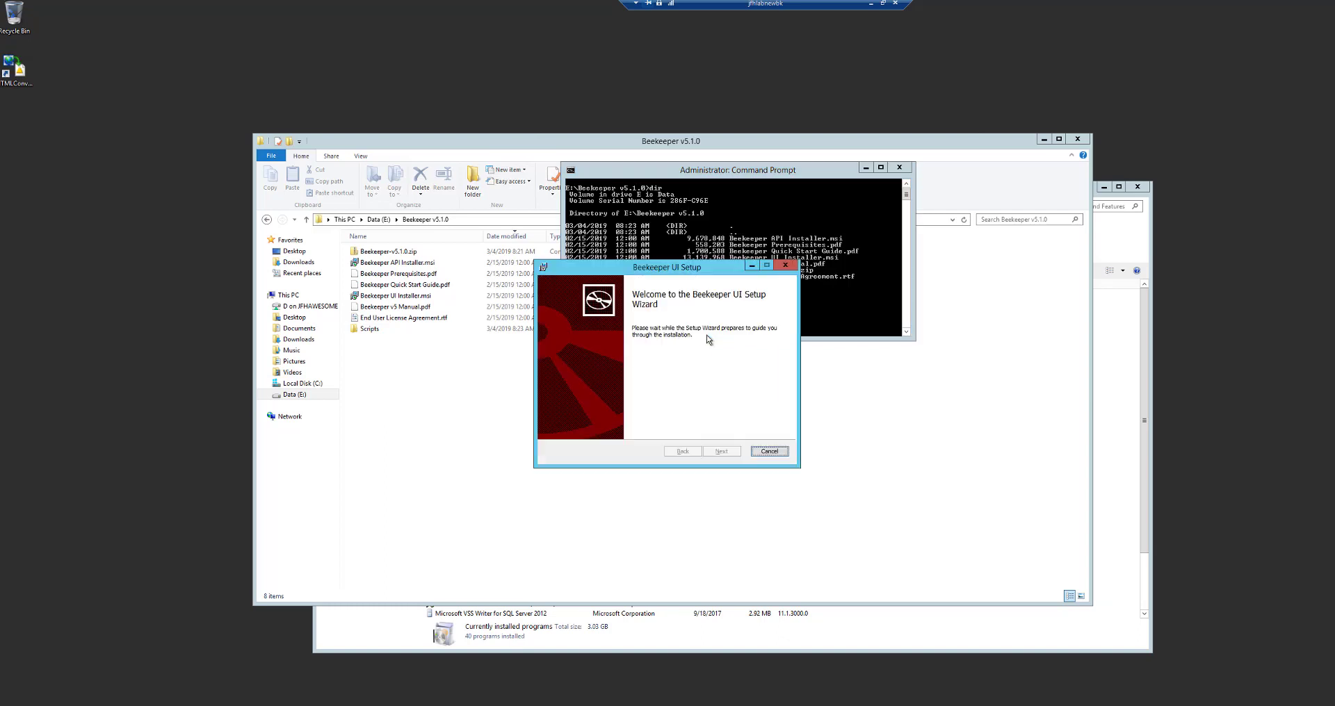
# - Accept the Beekeeper UI license agreement and keep the default Beekeeper UI feature selection
pyautogui.click(721, 452)
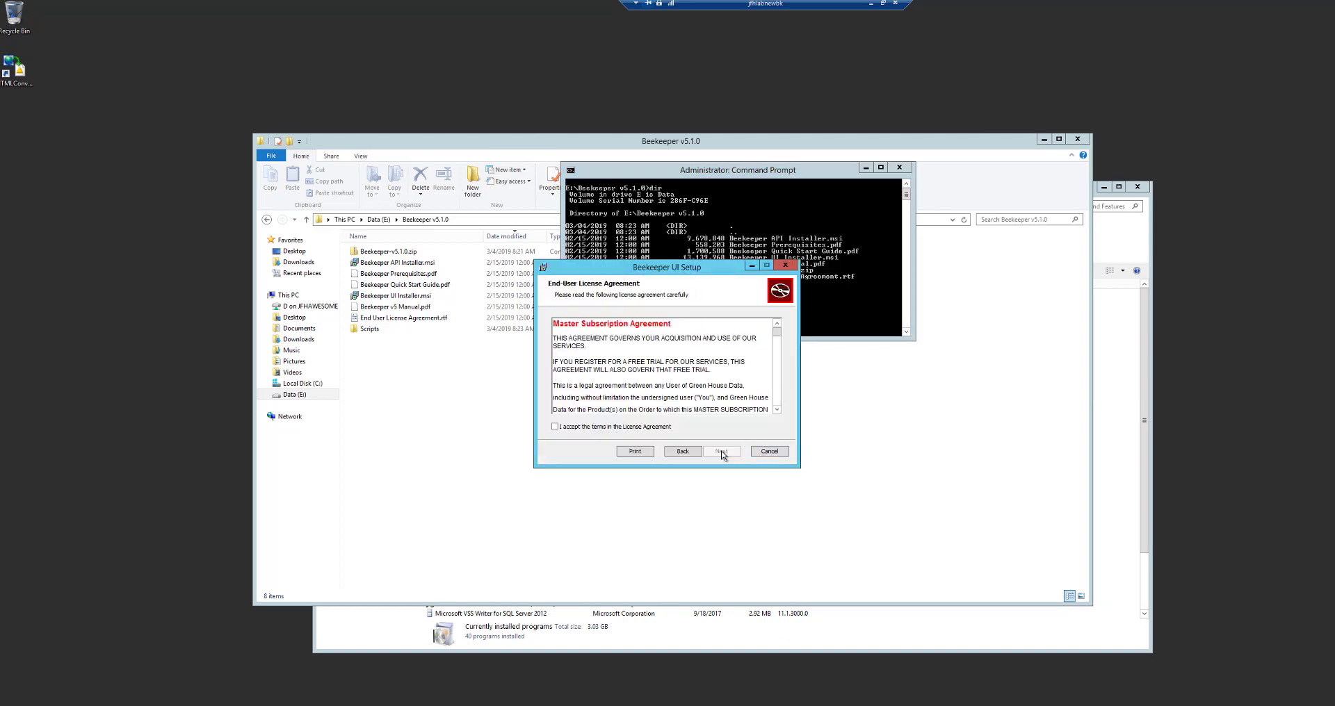
pyautogui.click(662, 427)
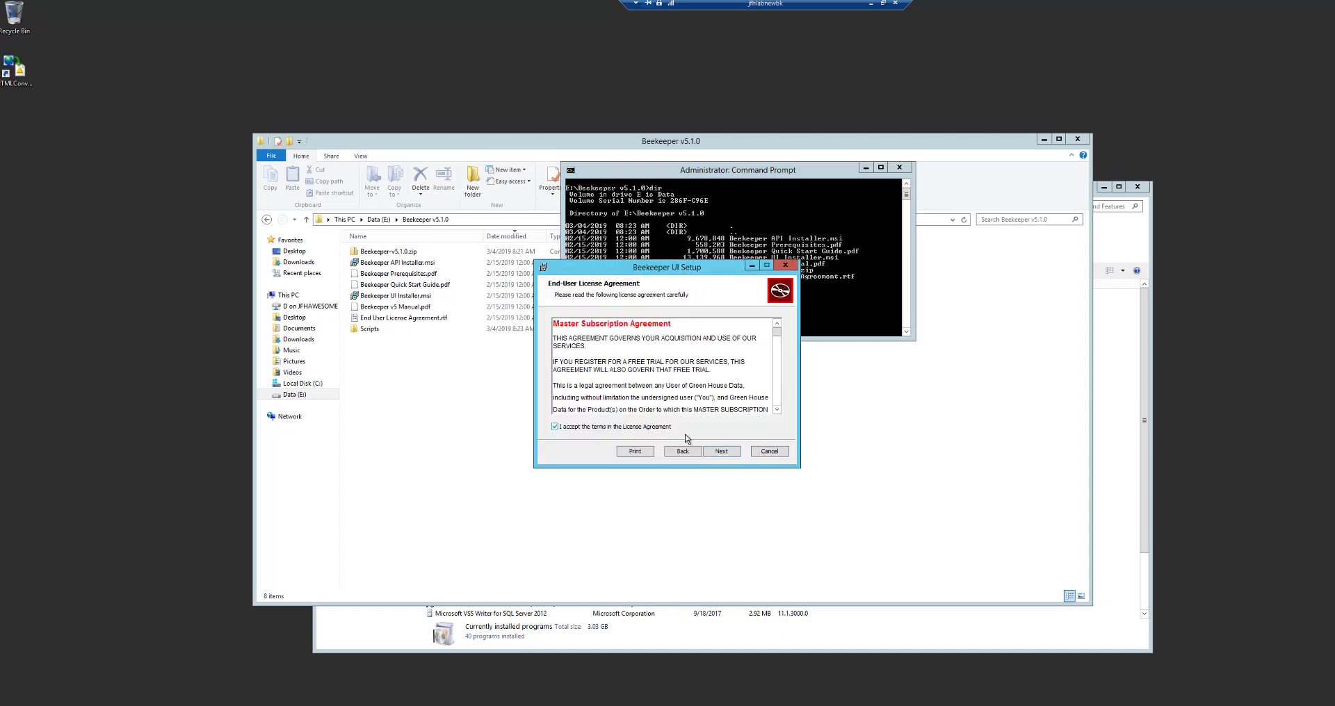
pyautogui.click(733, 456)
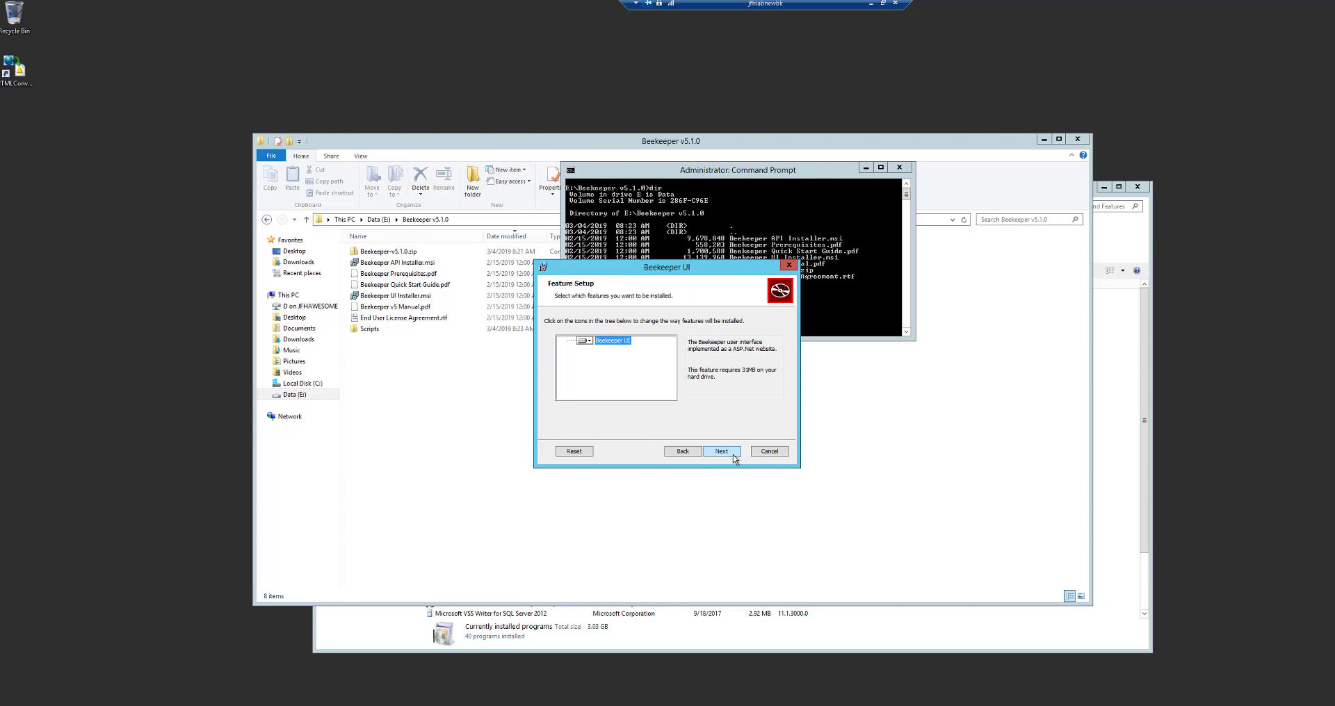
pyautogui.click(733, 454)
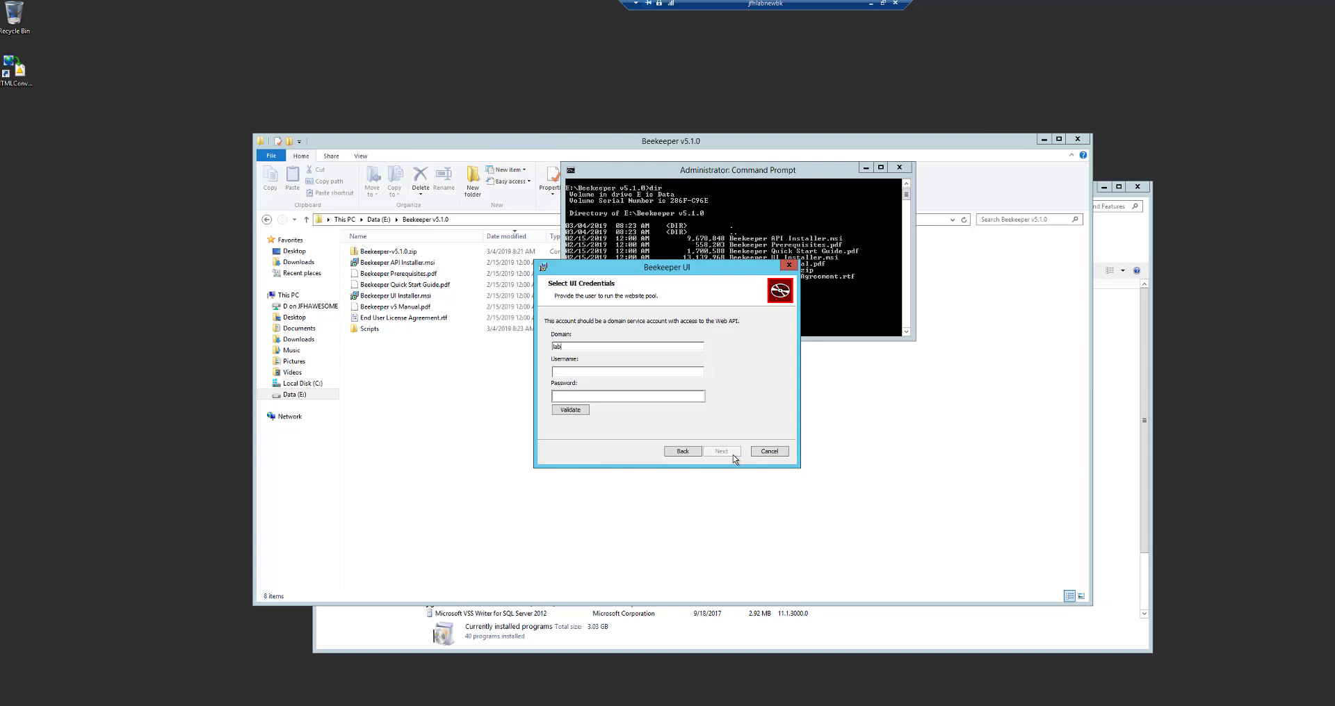
pyautogui.write('svc_beekeepe*********')
pyautogui.click(570, 416)
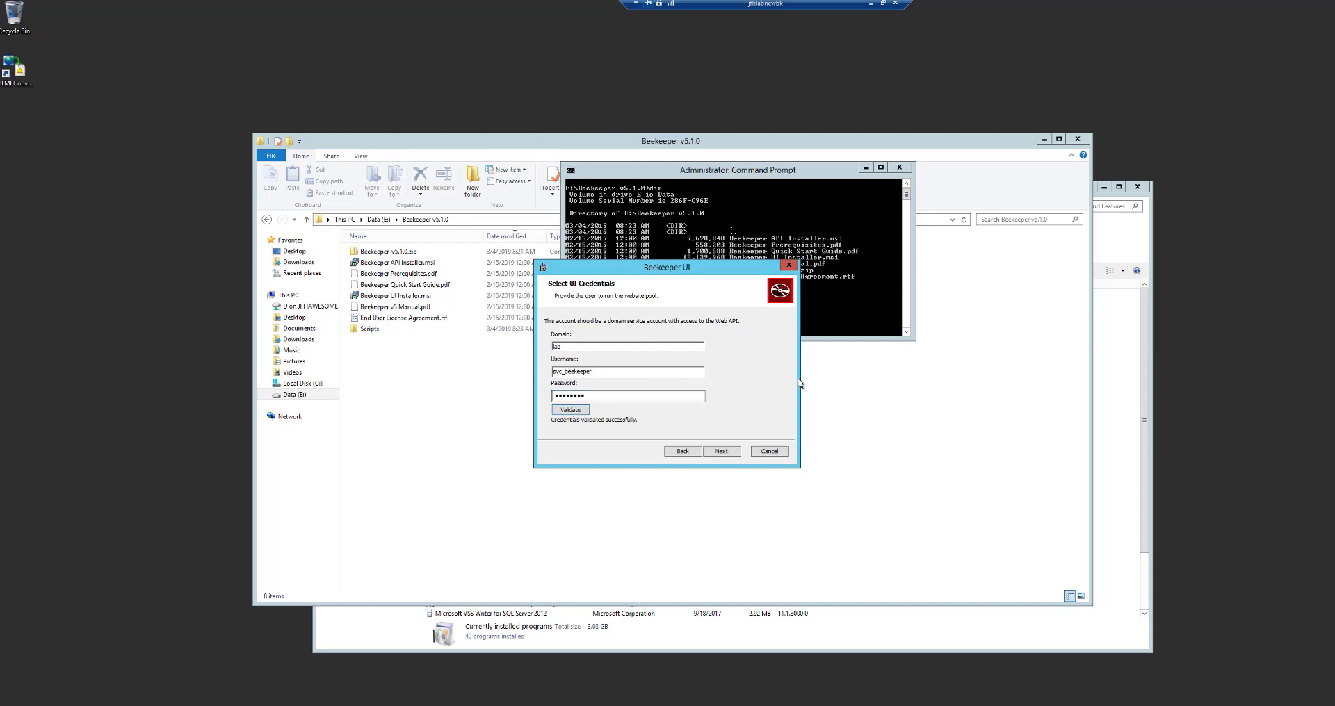
pyautogui.click(721, 452)
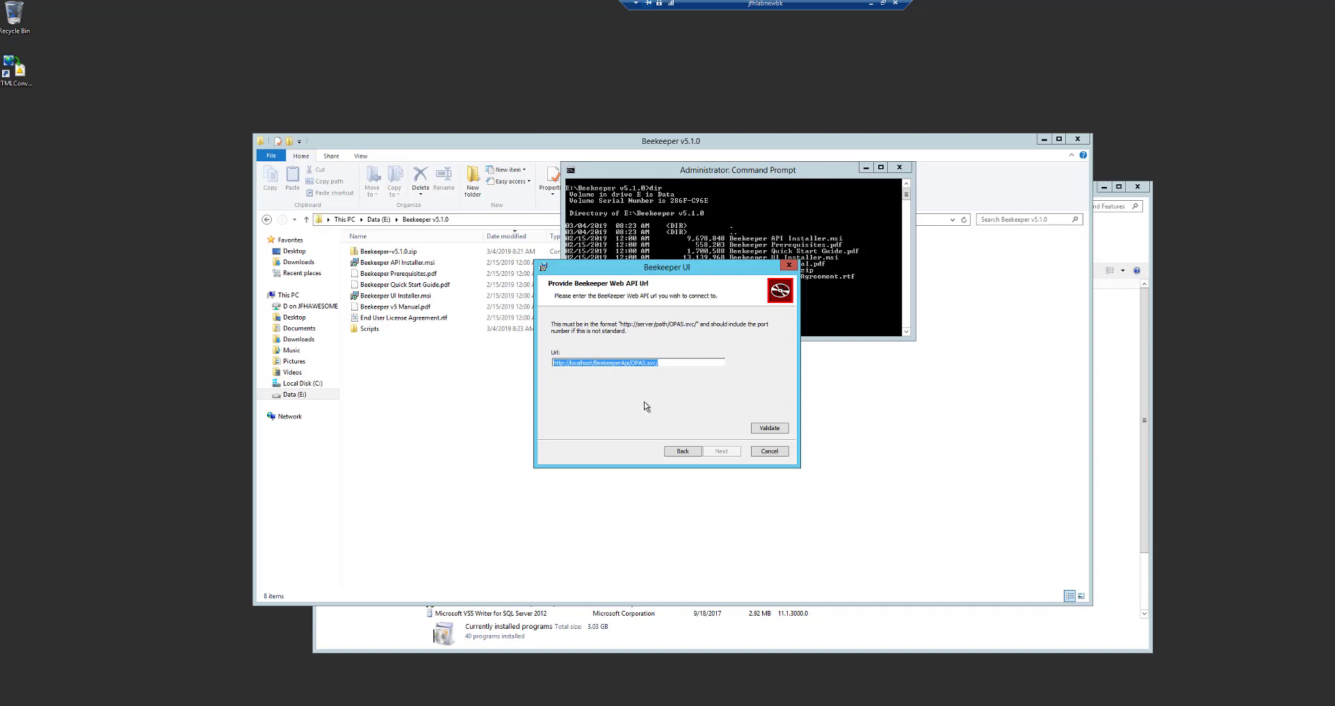
pyautogui.click(771, 429)
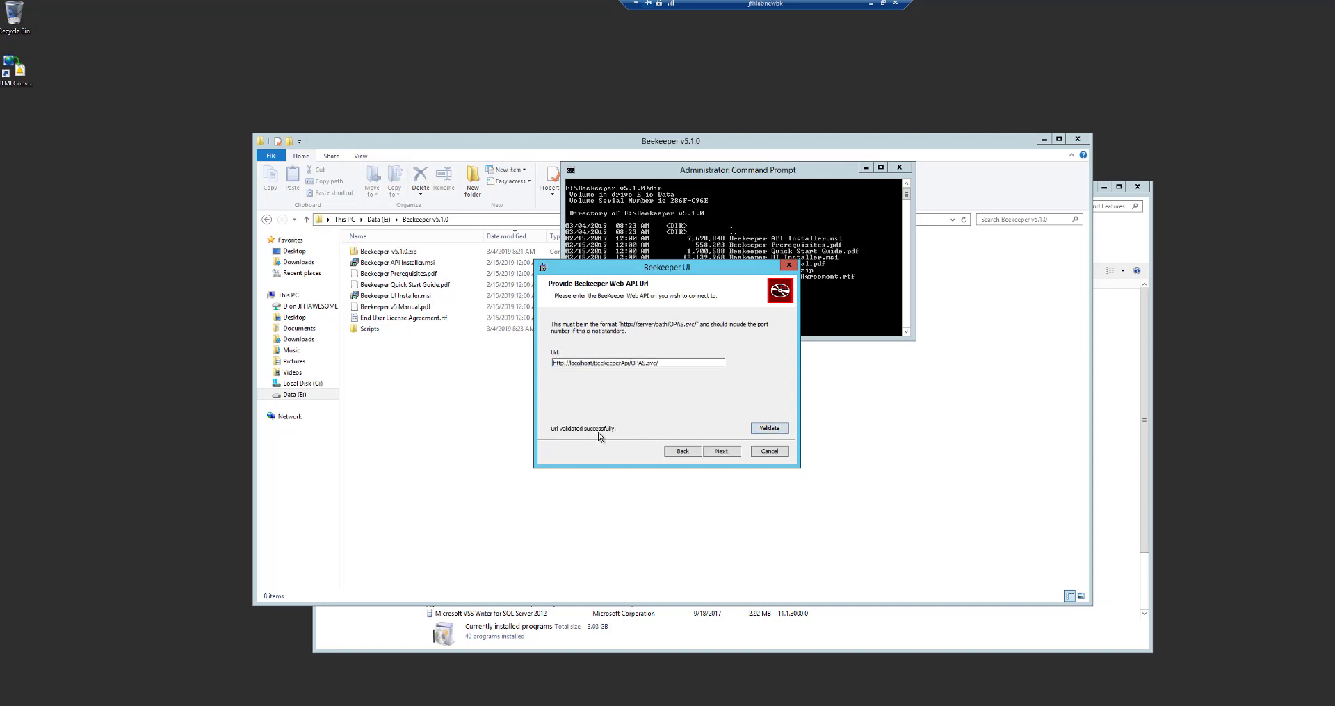
pyautogui.click(730, 453)
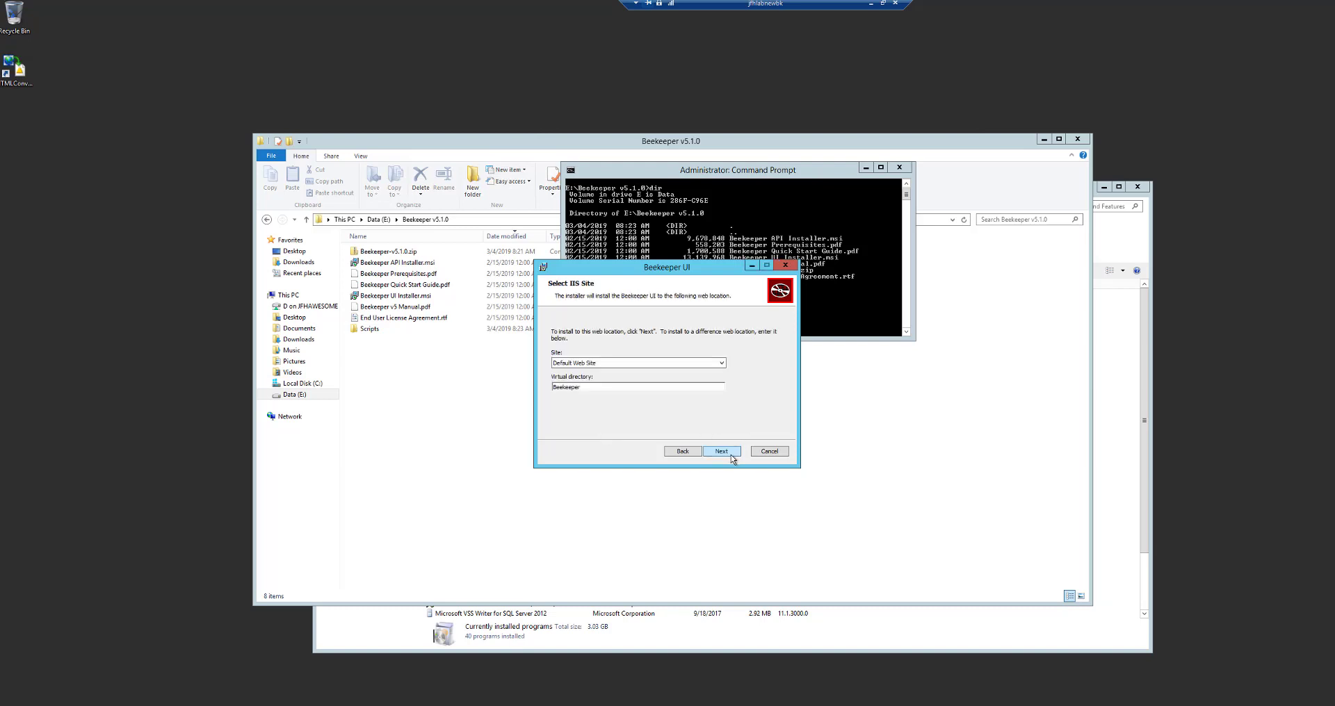
# - Install Beekeeper UI to Default Web Site under virtual directory Beekeeper in the default destination folder, and finish the wizard
pyautogui.click(731, 455)
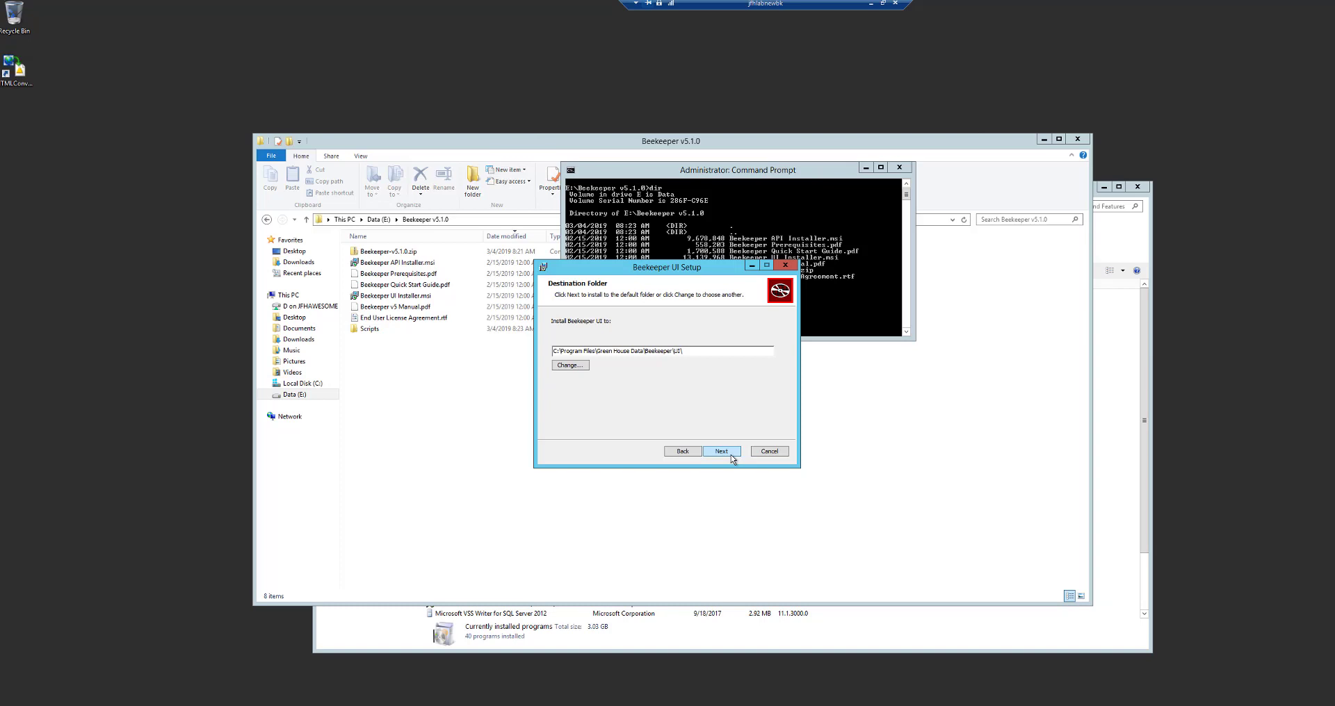
pyautogui.click(721, 451)
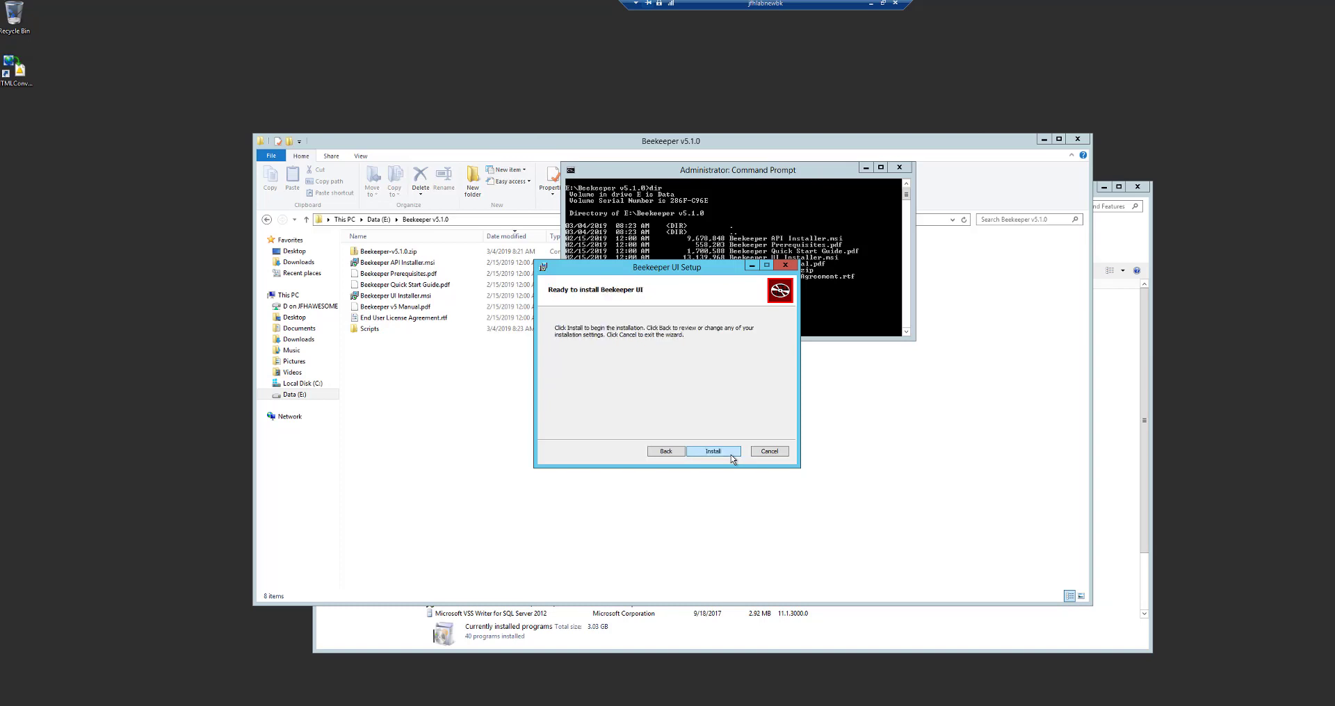
pyautogui.click(732, 454)
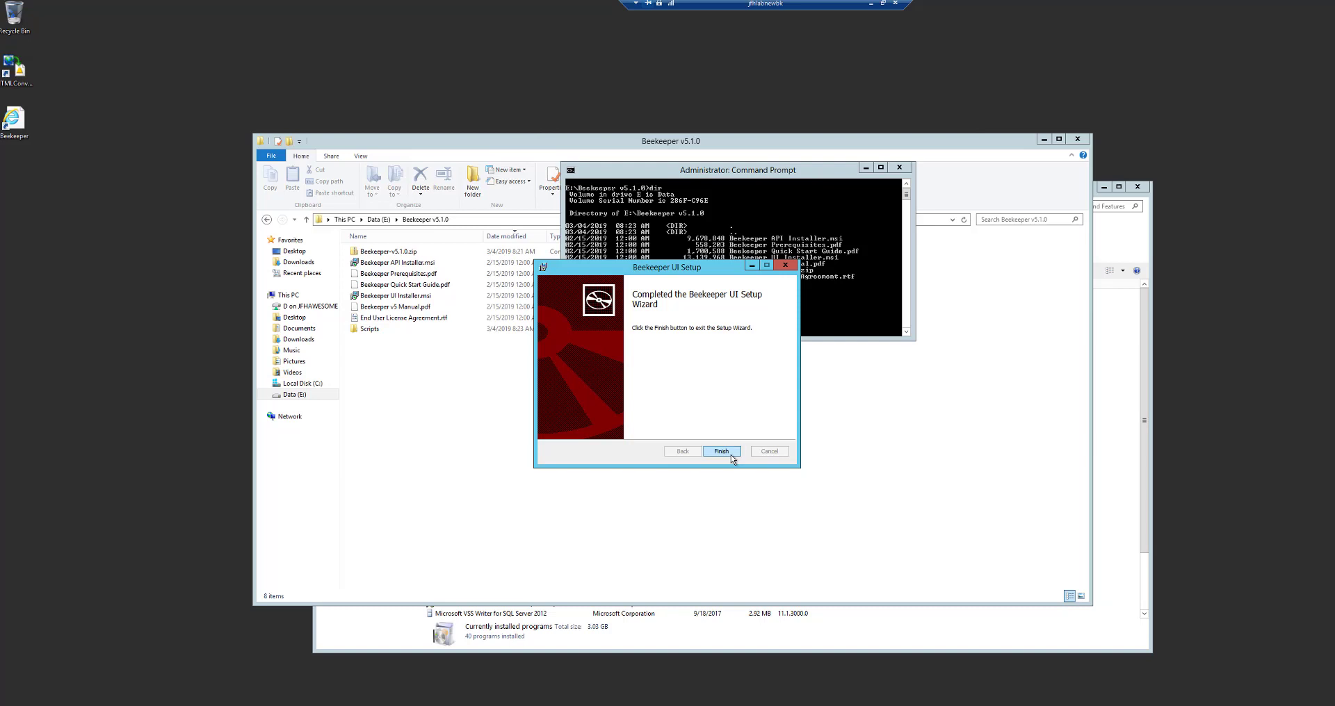
pyautogui.click(730, 453)
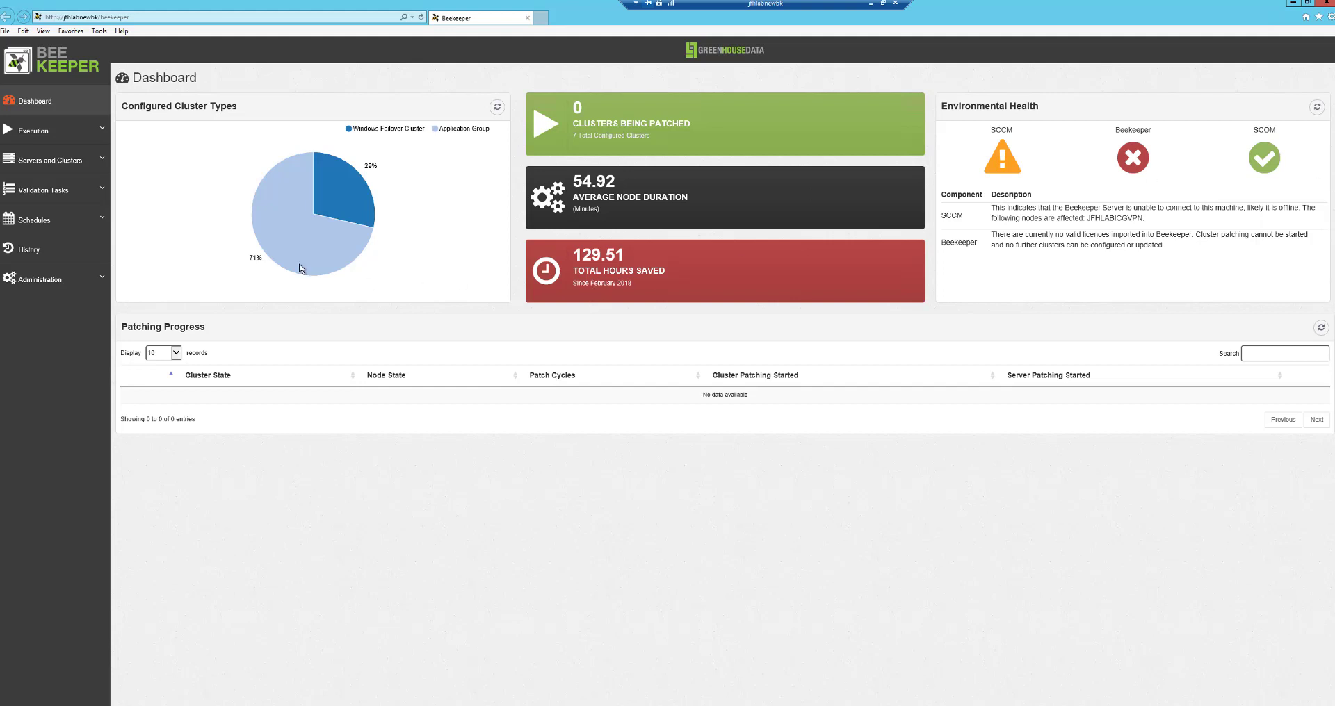
# - Generate the license ID file from the Licensing page of the Beekeeper web console
pyautogui.click(65, 281)
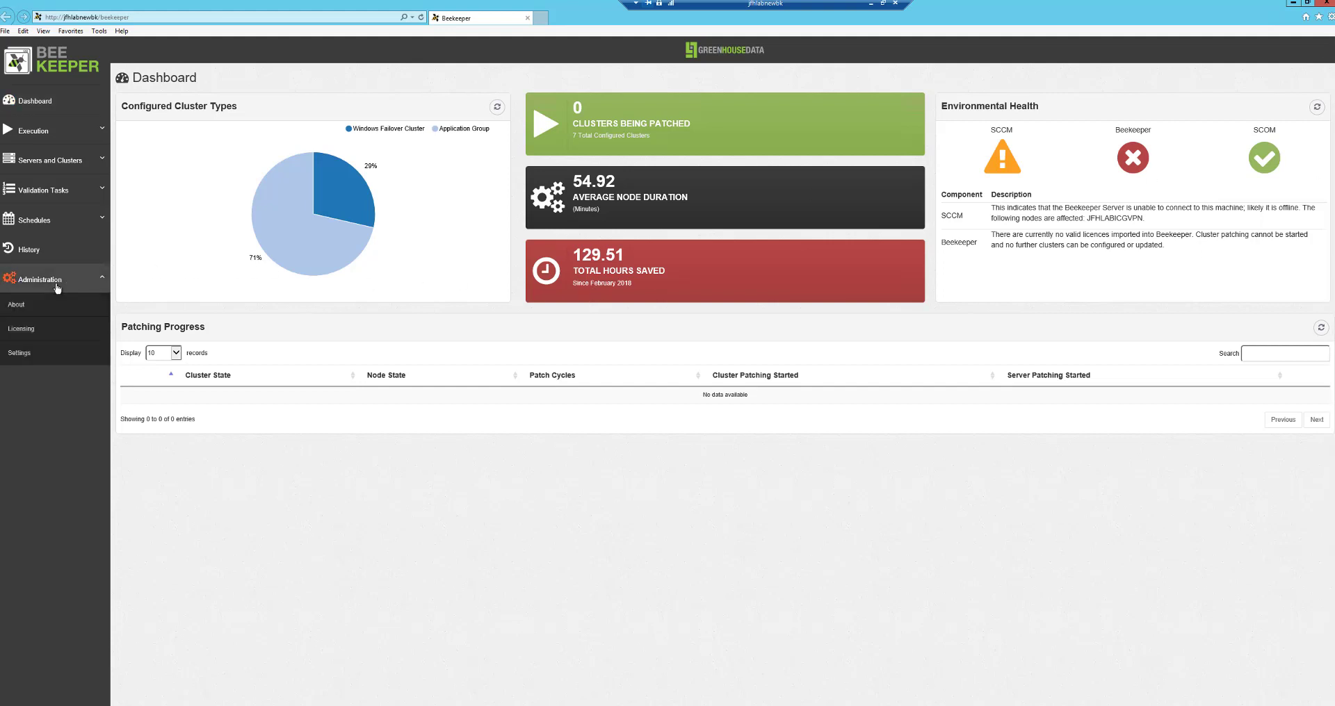
pyautogui.click(26, 338)
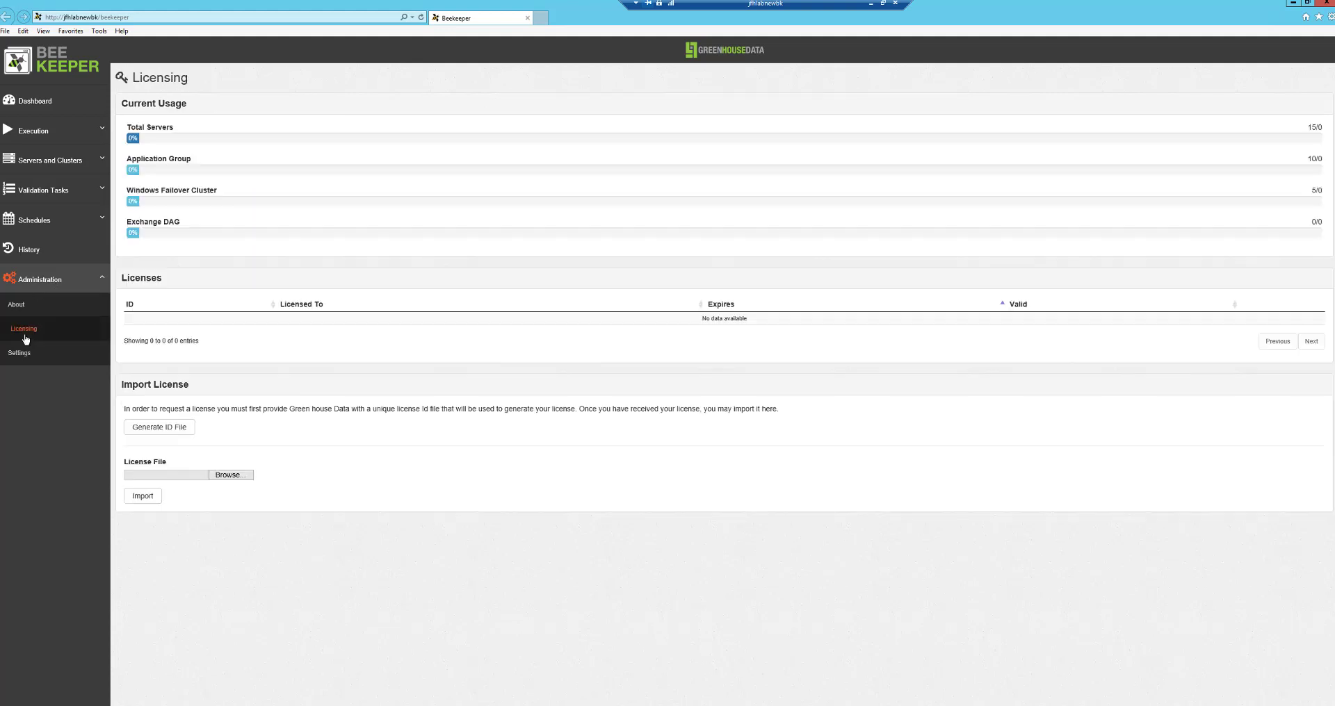
pyautogui.click(170, 435)
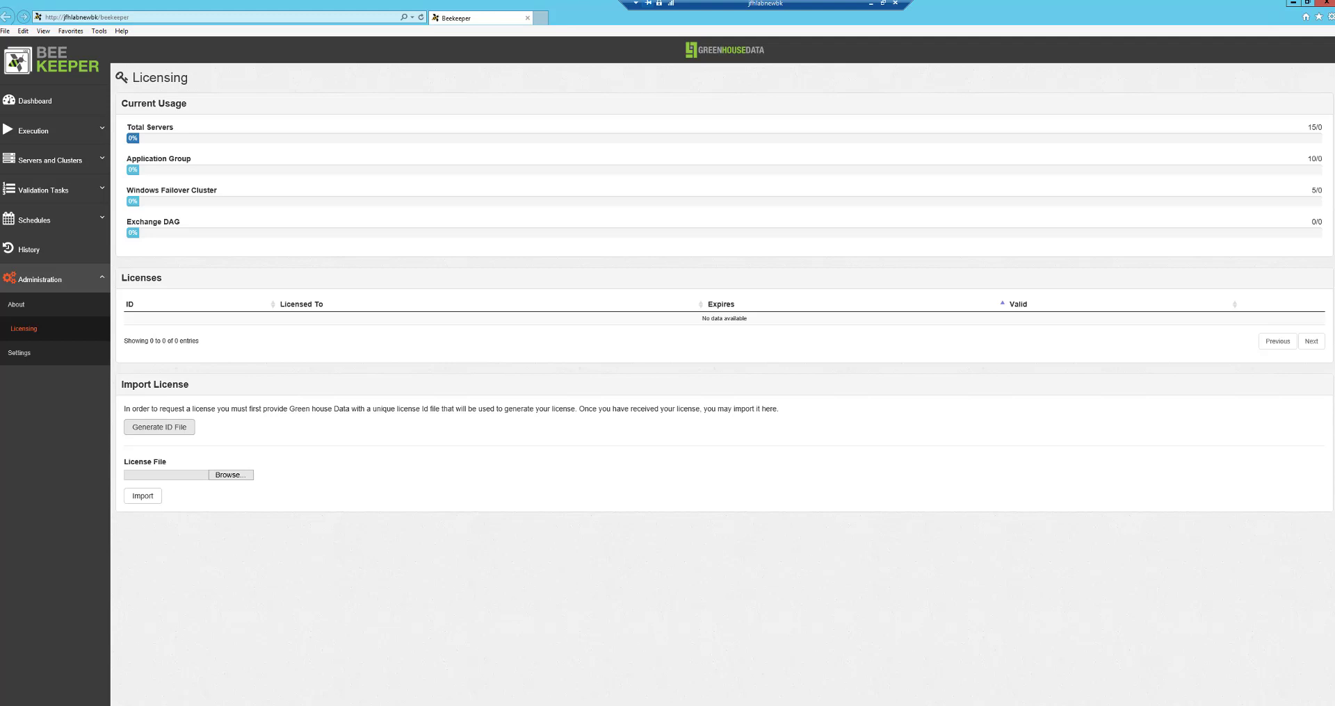
# - Check the Downloads folder for the license file, and import JFHLAB New BK.xml into Beekeeper
pyautogui.hotkey('alt', 'Tab')
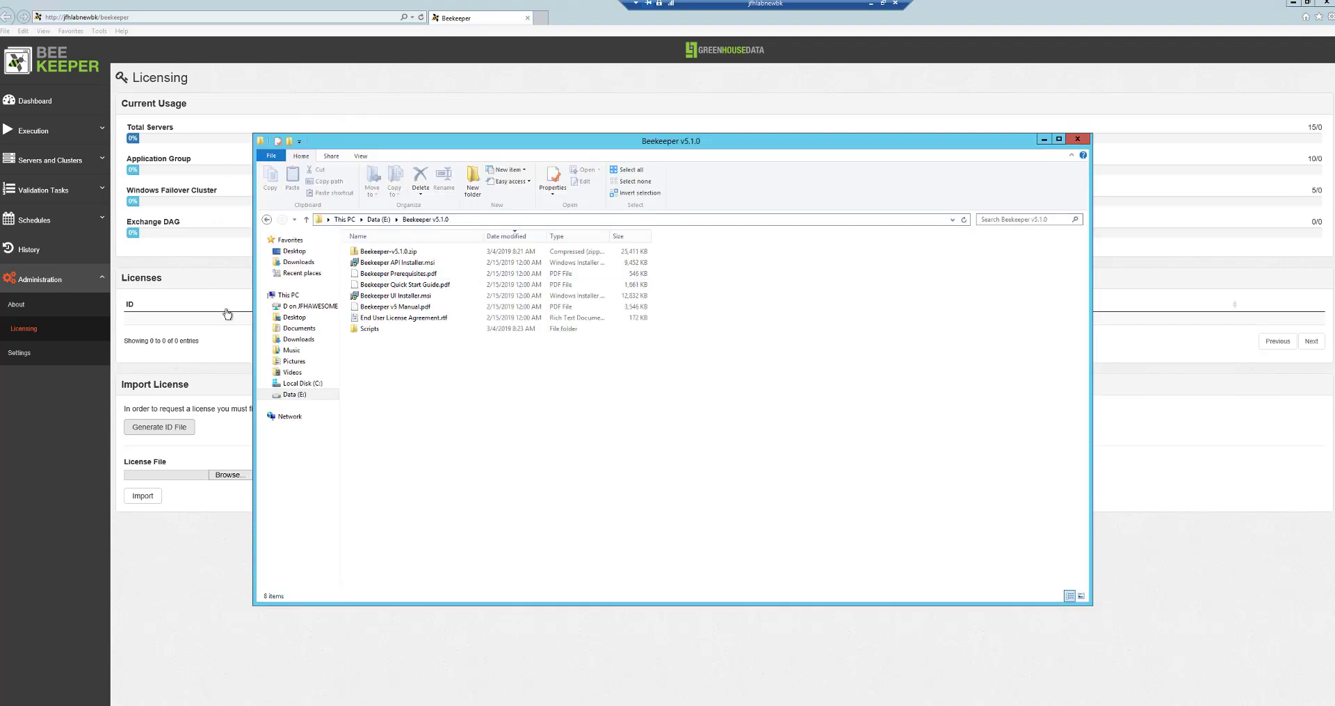
pyautogui.click(300, 264)
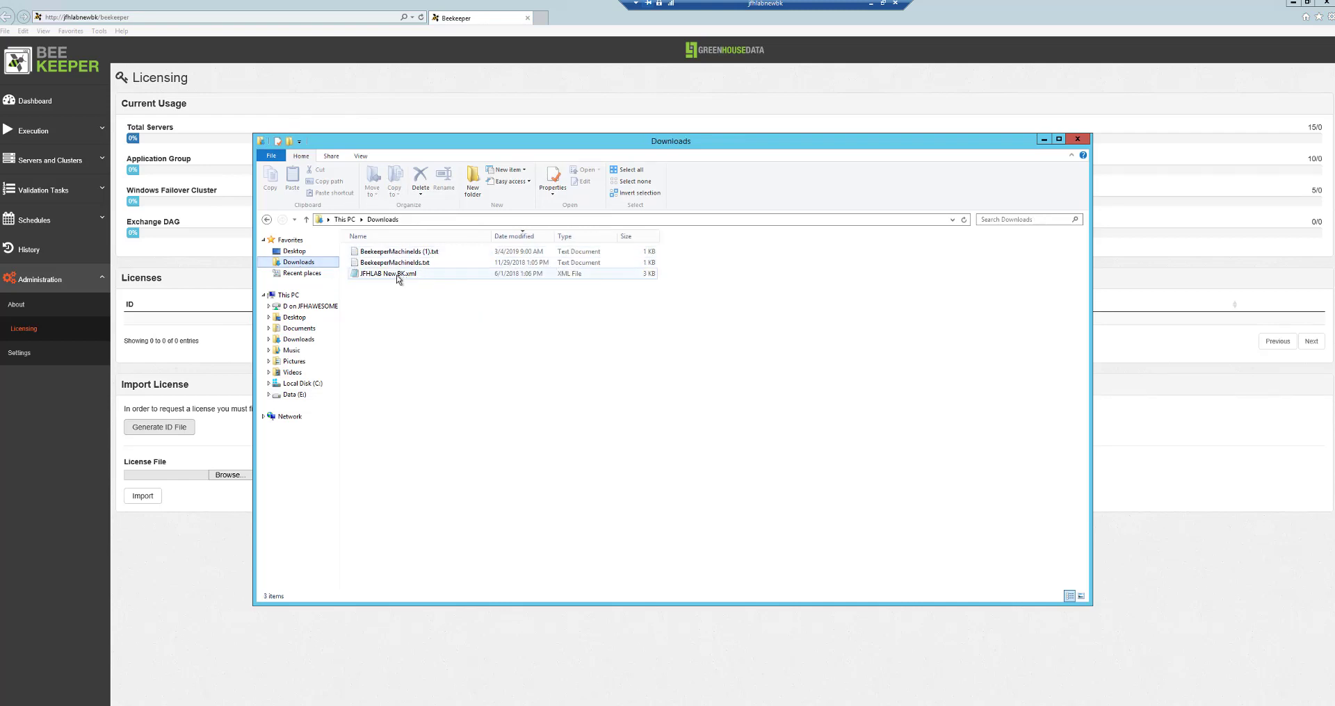
pyautogui.click(202, 514)
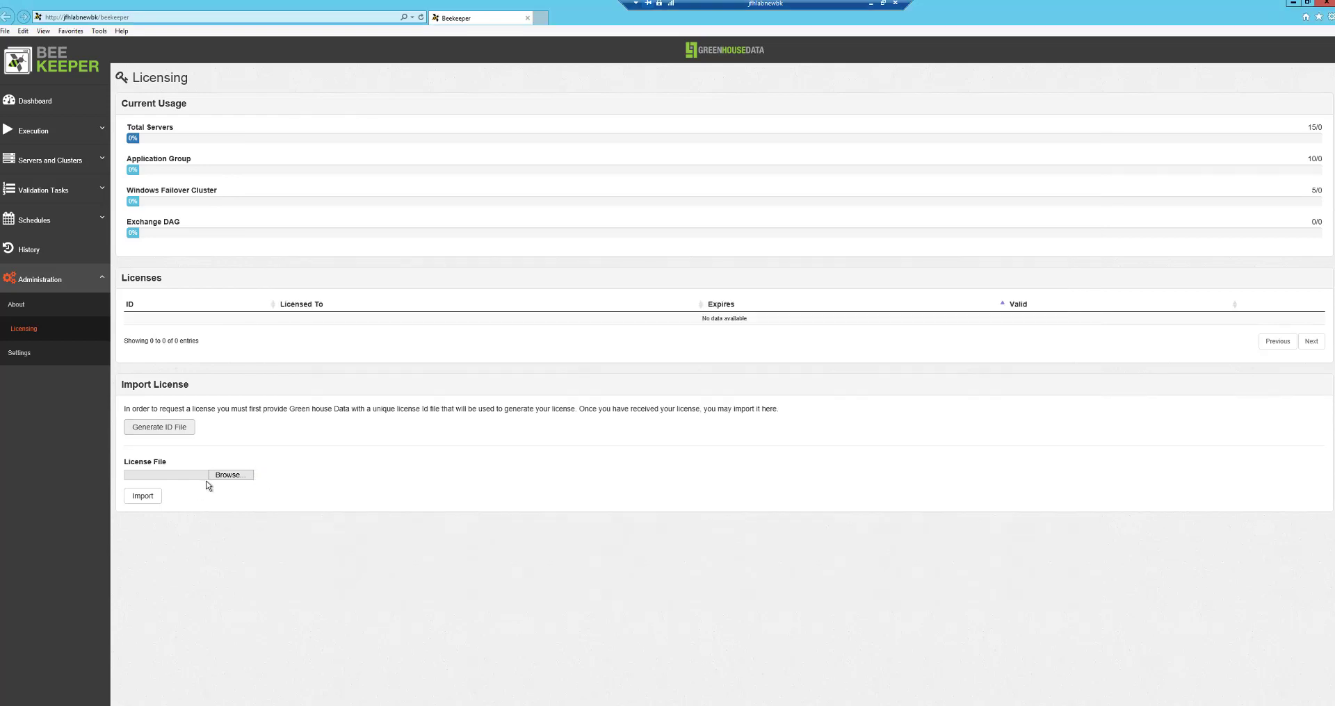
pyautogui.click(230, 476)
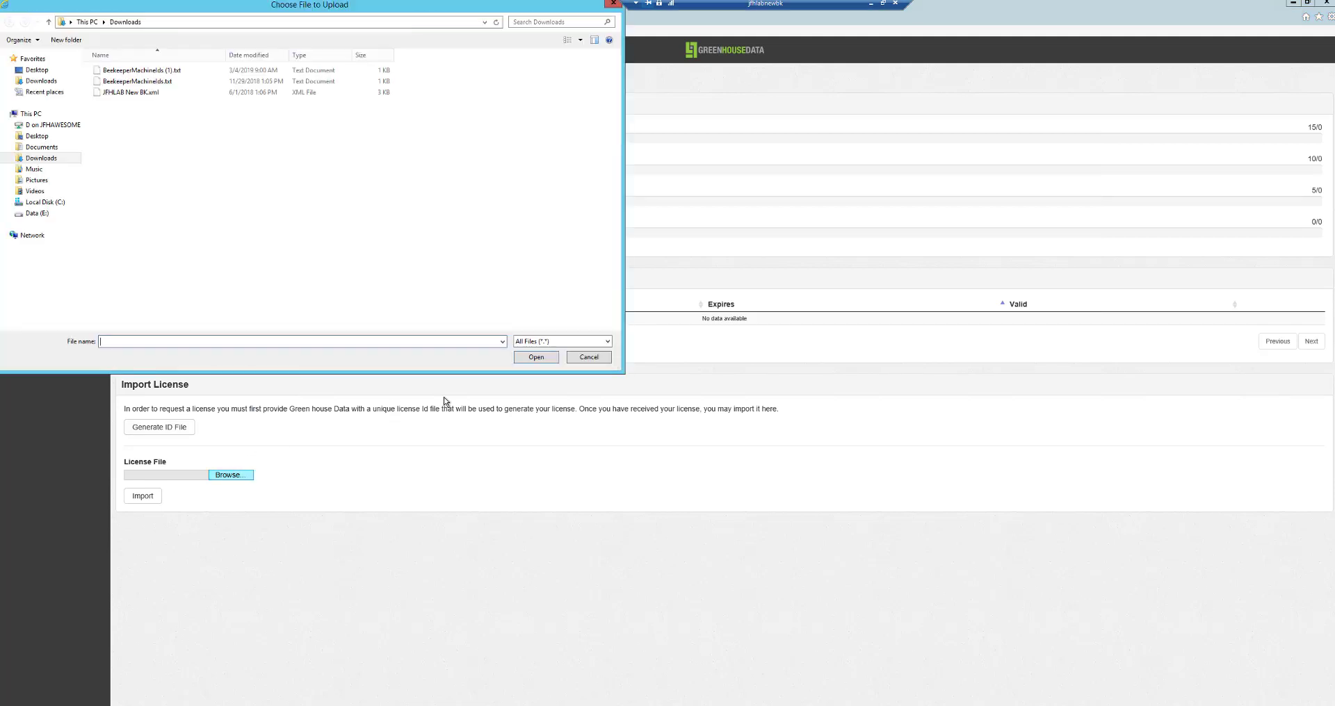
pyautogui.doubleClick(155, 92)
pyautogui.click(139, 496)
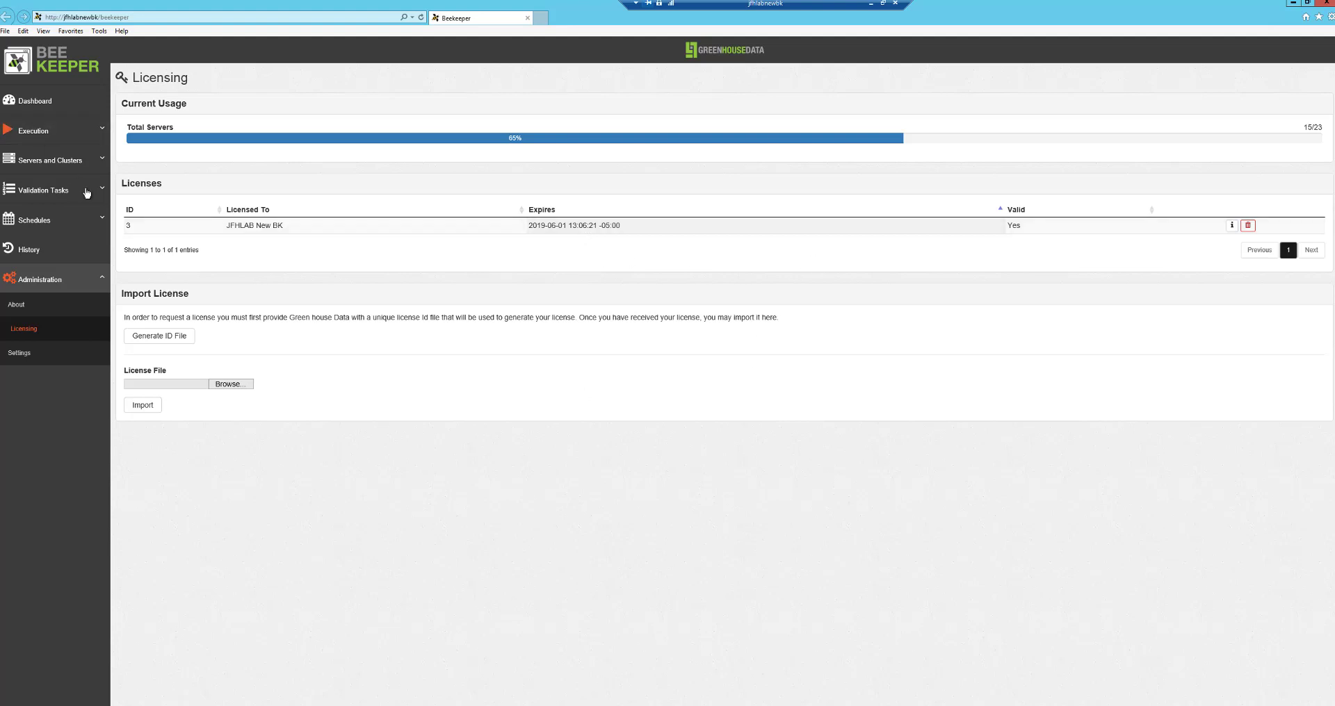
# - Review the Beekeeper Dashboard and the About page under Administration
pyautogui.click(25, 97)
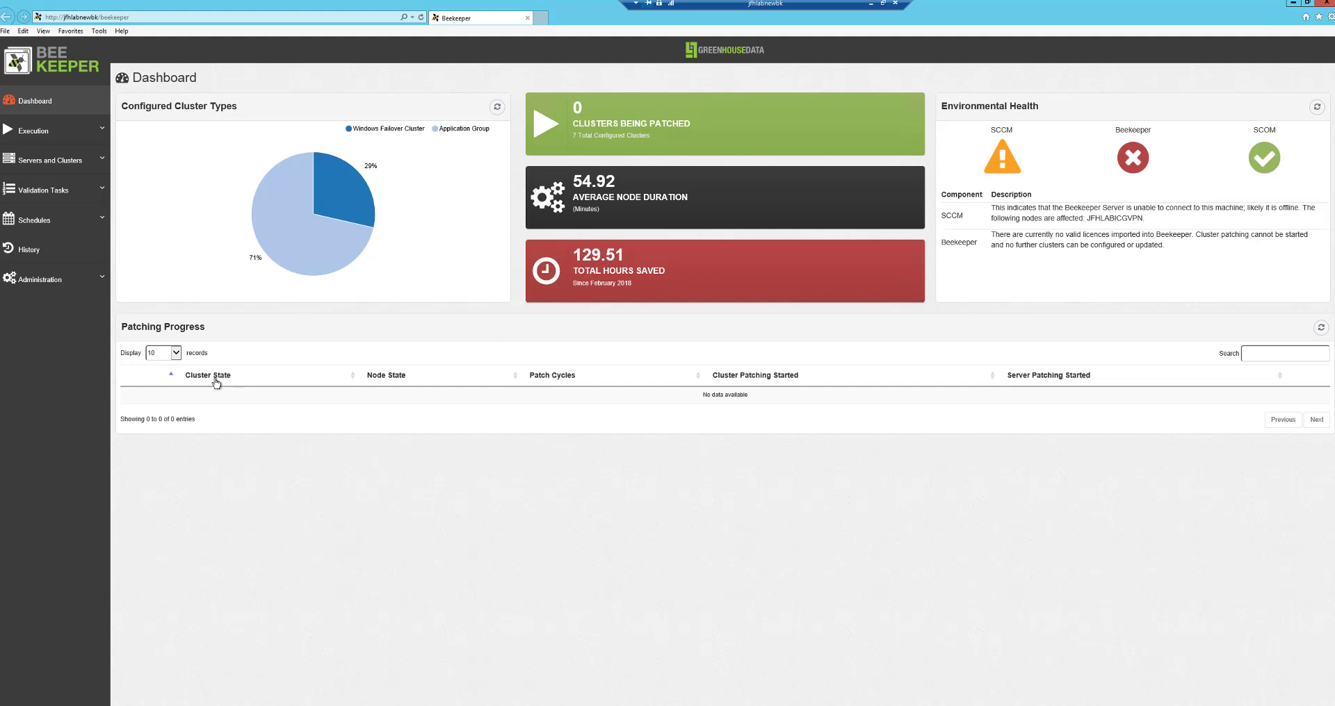
pyautogui.click(43, 280)
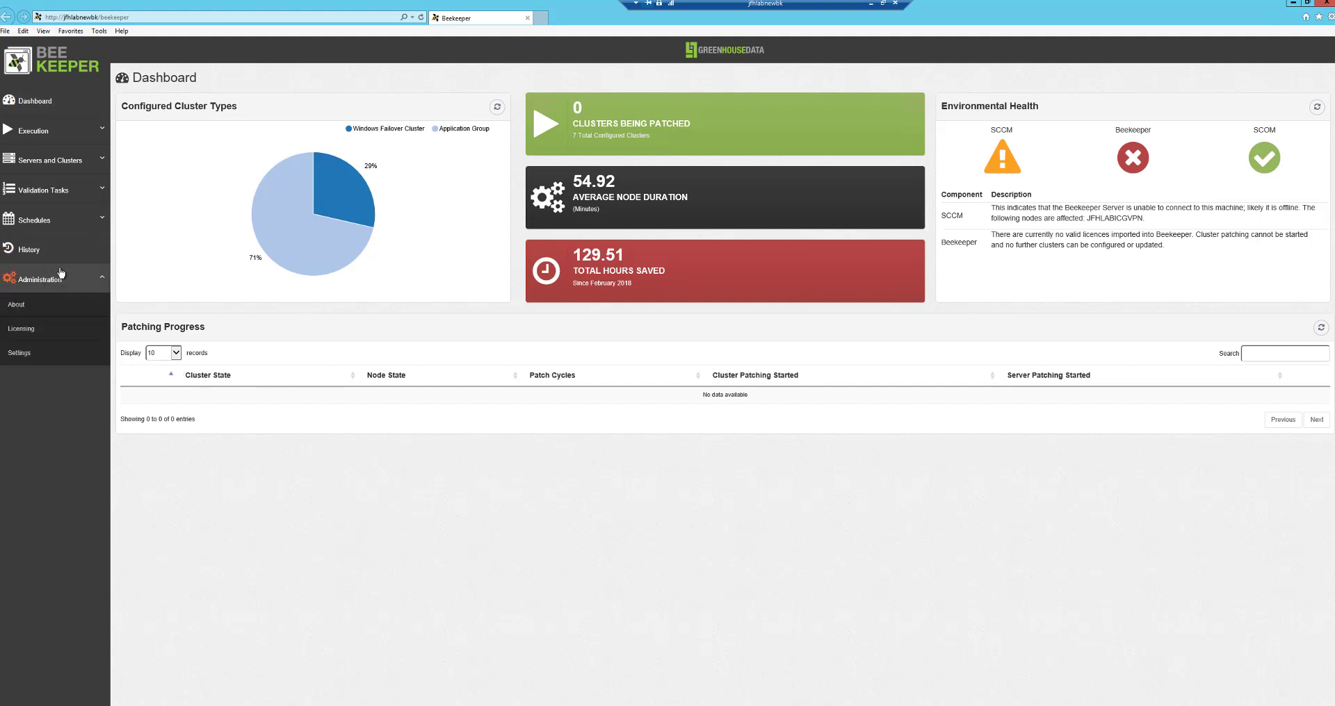
pyautogui.click(13, 308)
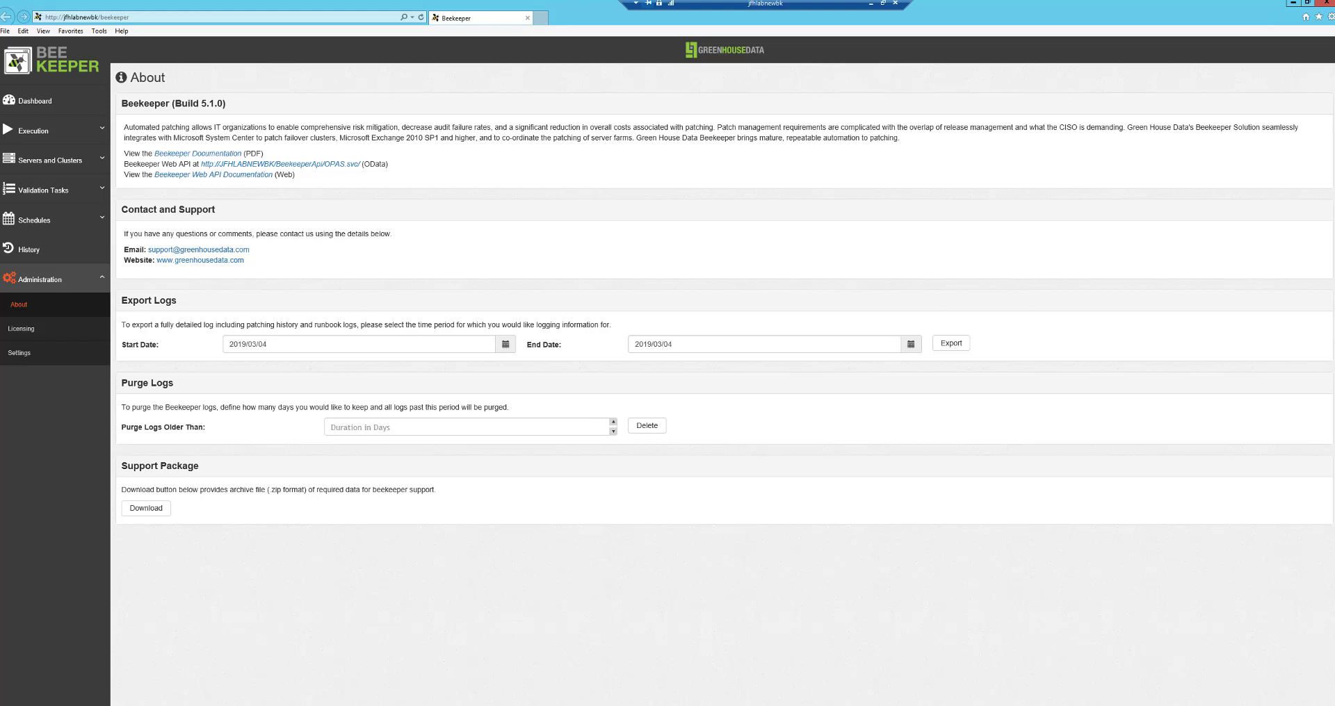
# - Switch to Computer Management and open the .NET Authorization Rules of the Beekeeper application under Default Web Site
pyautogui.click(591, 705)
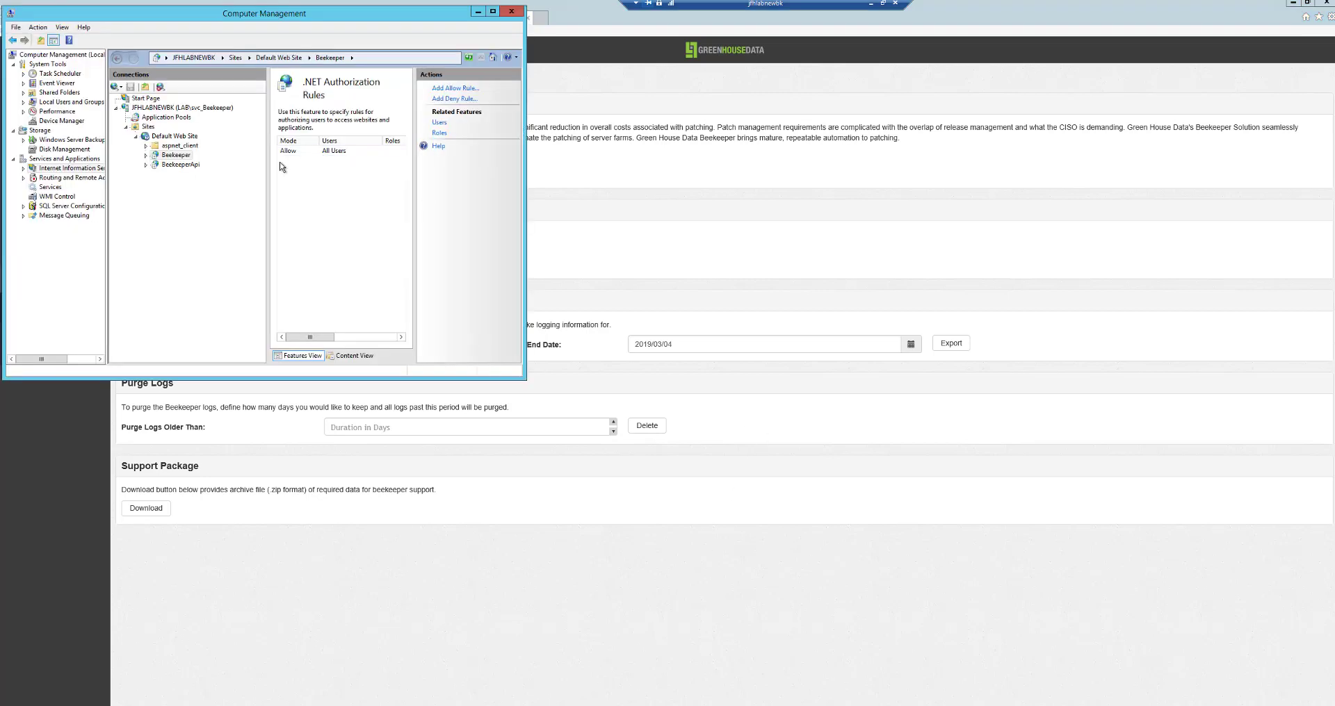
pyautogui.click(179, 165)
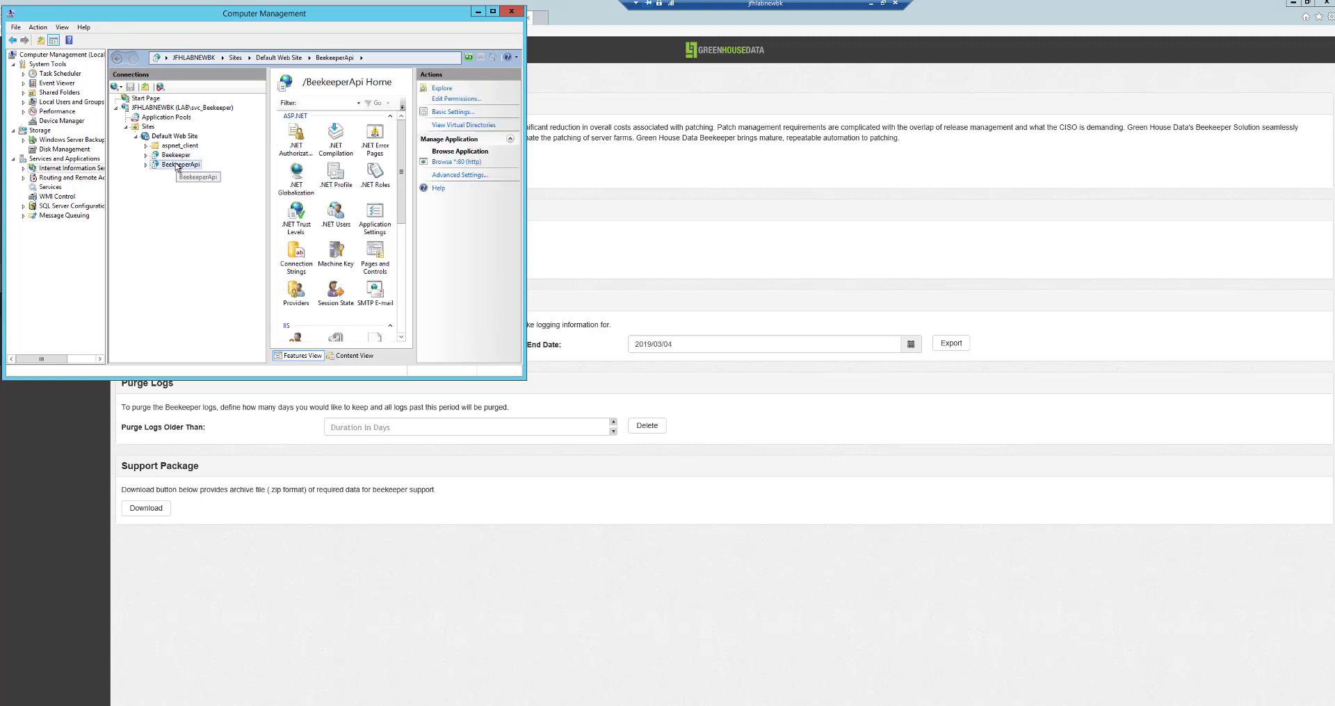
pyautogui.click(176, 155)
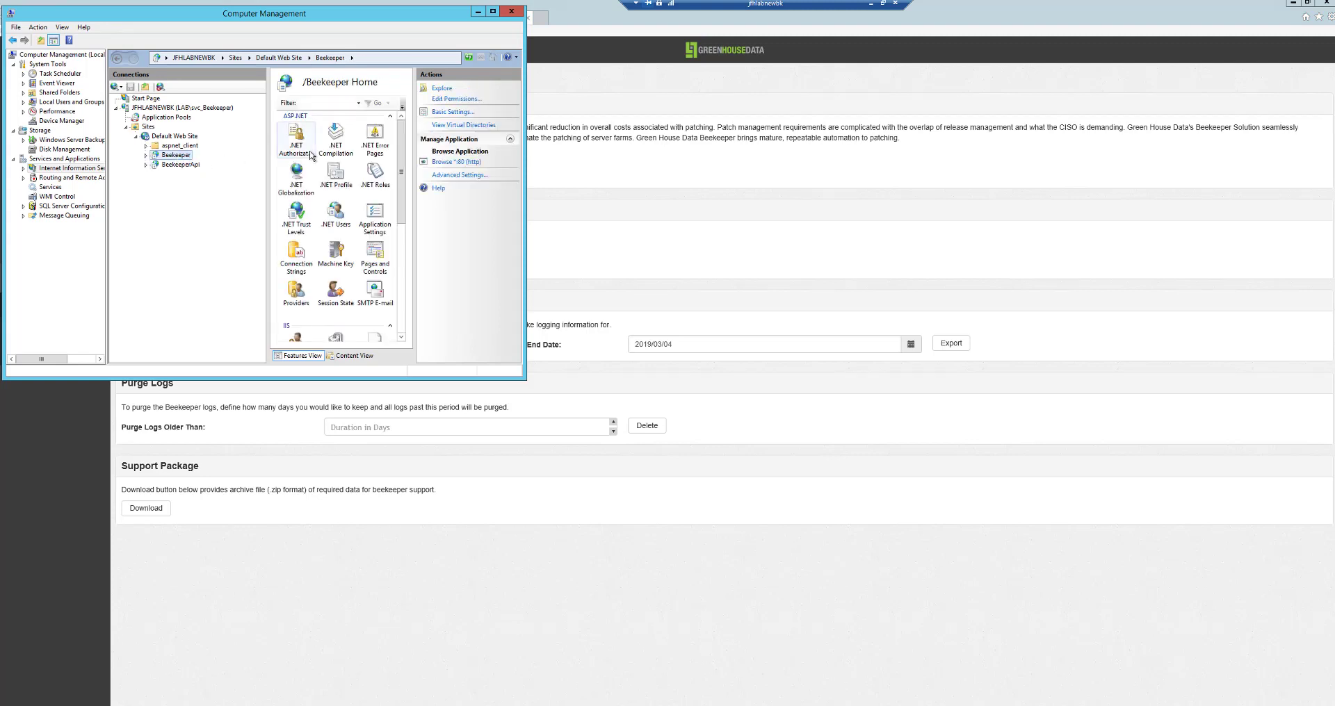
pyautogui.click(311, 154)
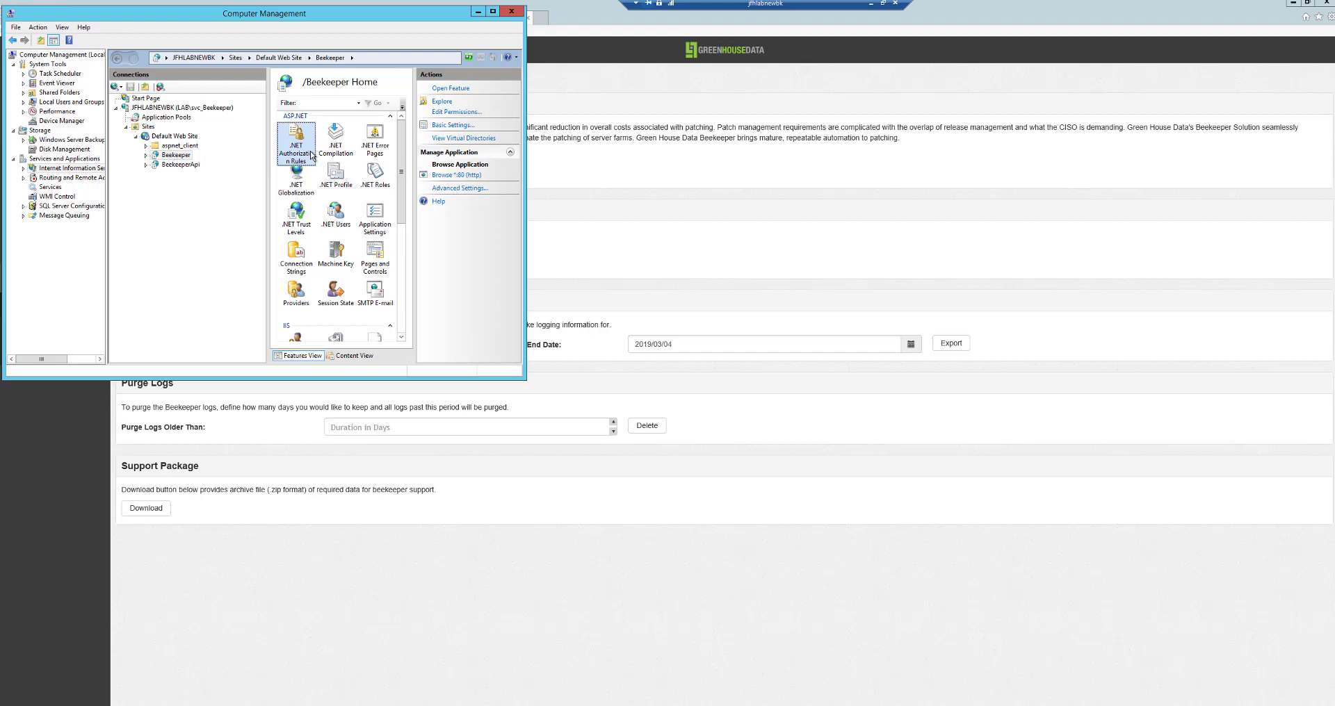
pyautogui.doubleClick(304, 146)
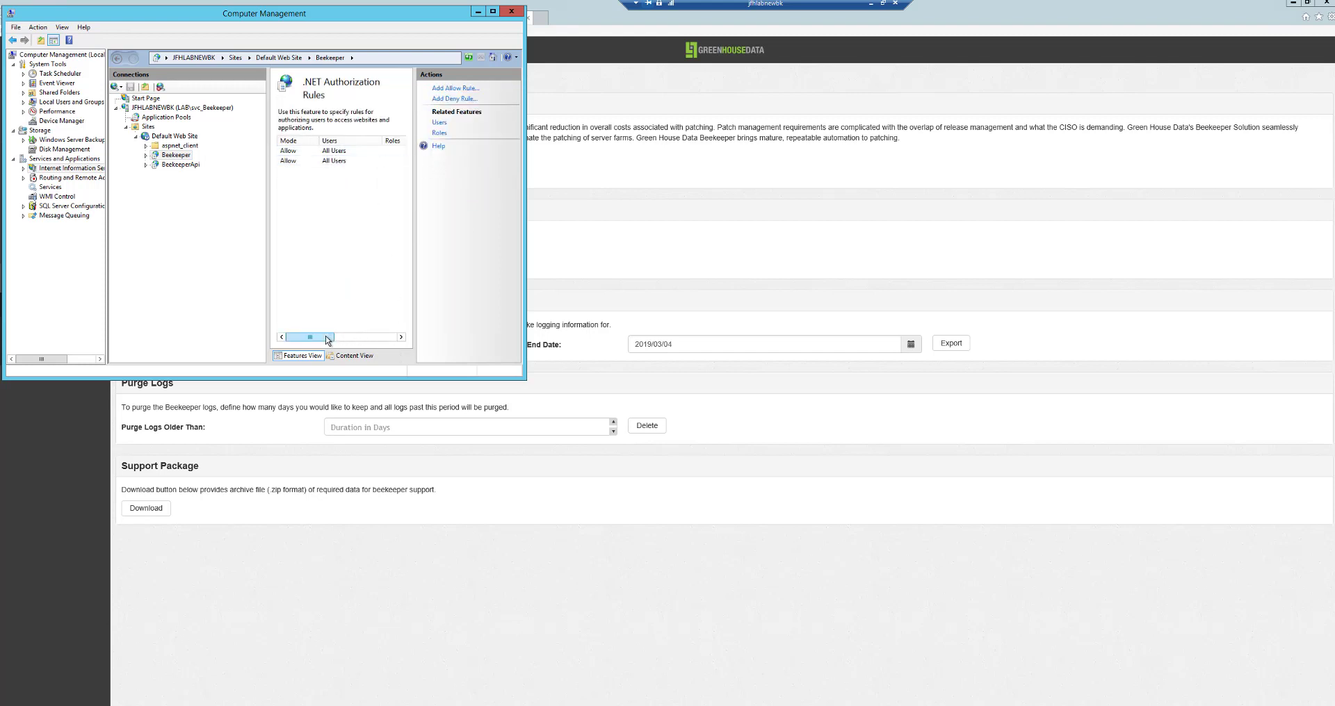
pyautogui.moveTo(330, 338)
pyautogui.mouseDown()
pyautogui.moveTo(384, 341)
pyautogui.moveTo(311, 337)
pyautogui.mouseUp()
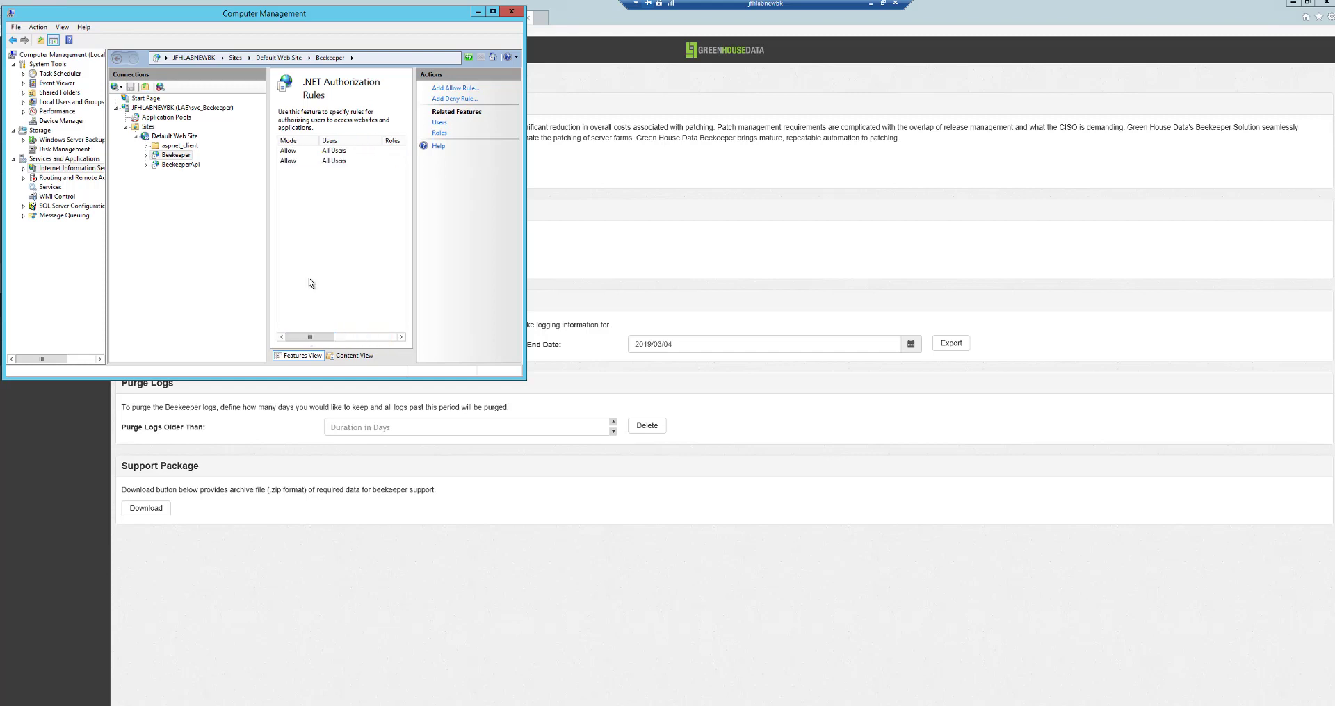
# - Add an allow authorization rule to the Beekeeper application for the user group lab\local-admin
pyautogui.click(329, 153)
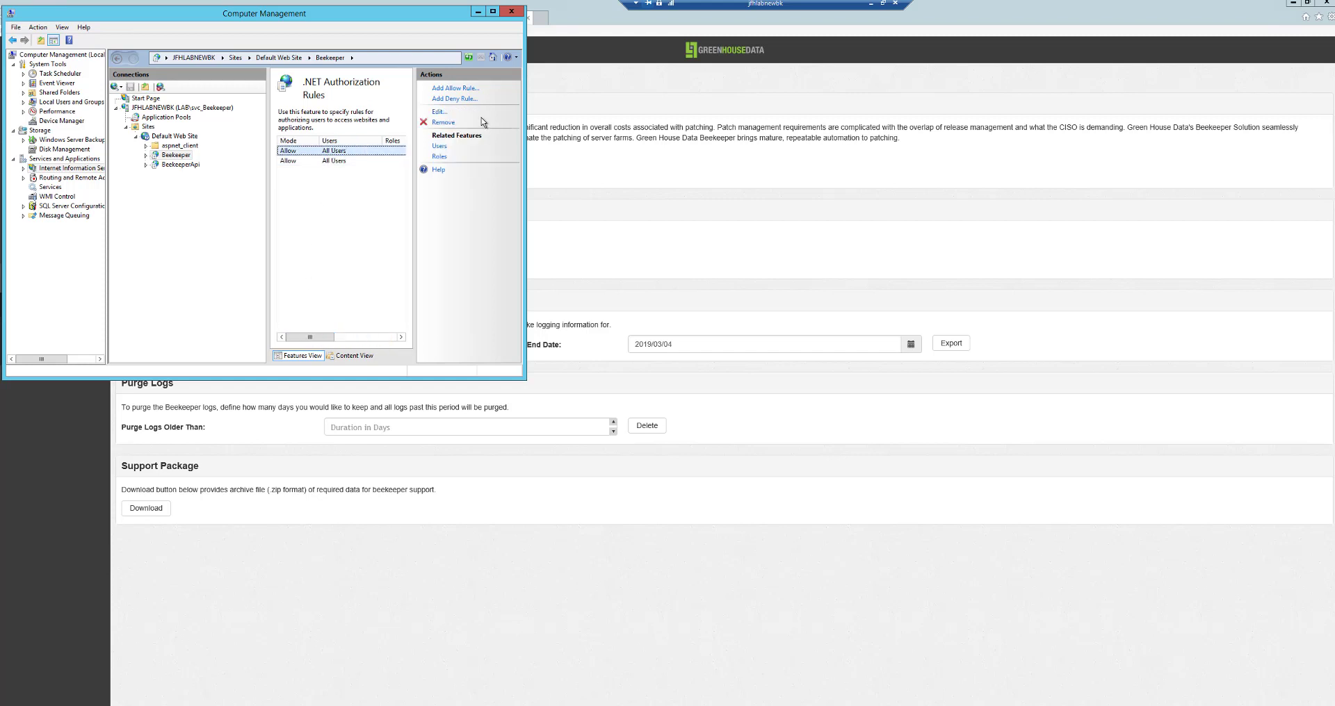
pyautogui.click(460, 88)
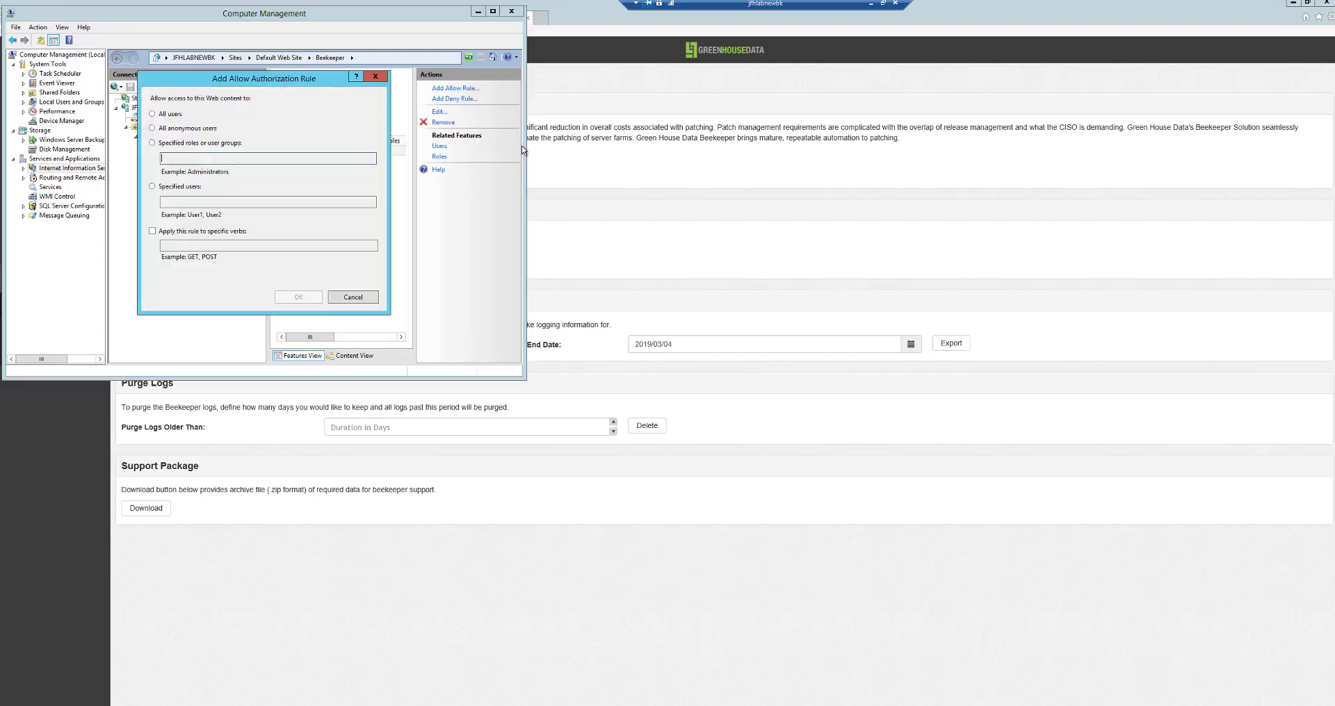
pyautogui.click(235, 144)
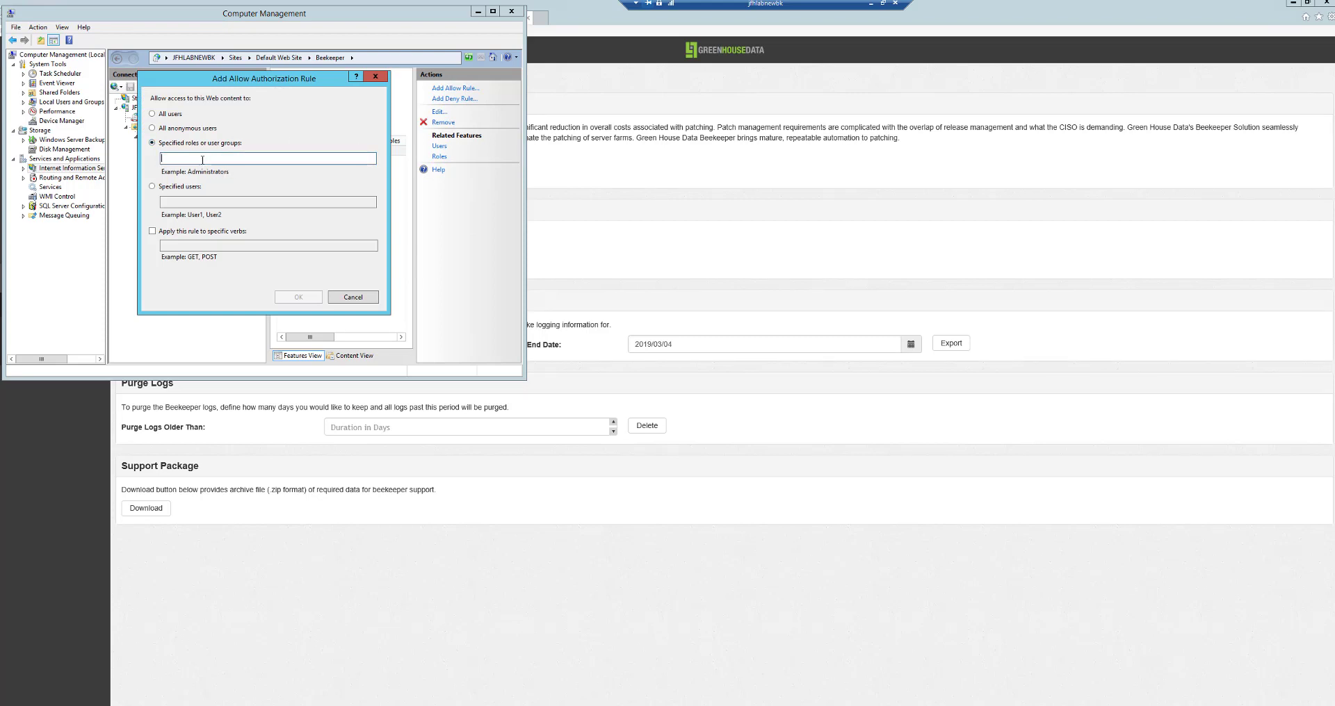
pyautogui.write('(')
pyautogui.write('ab\\local-ad')
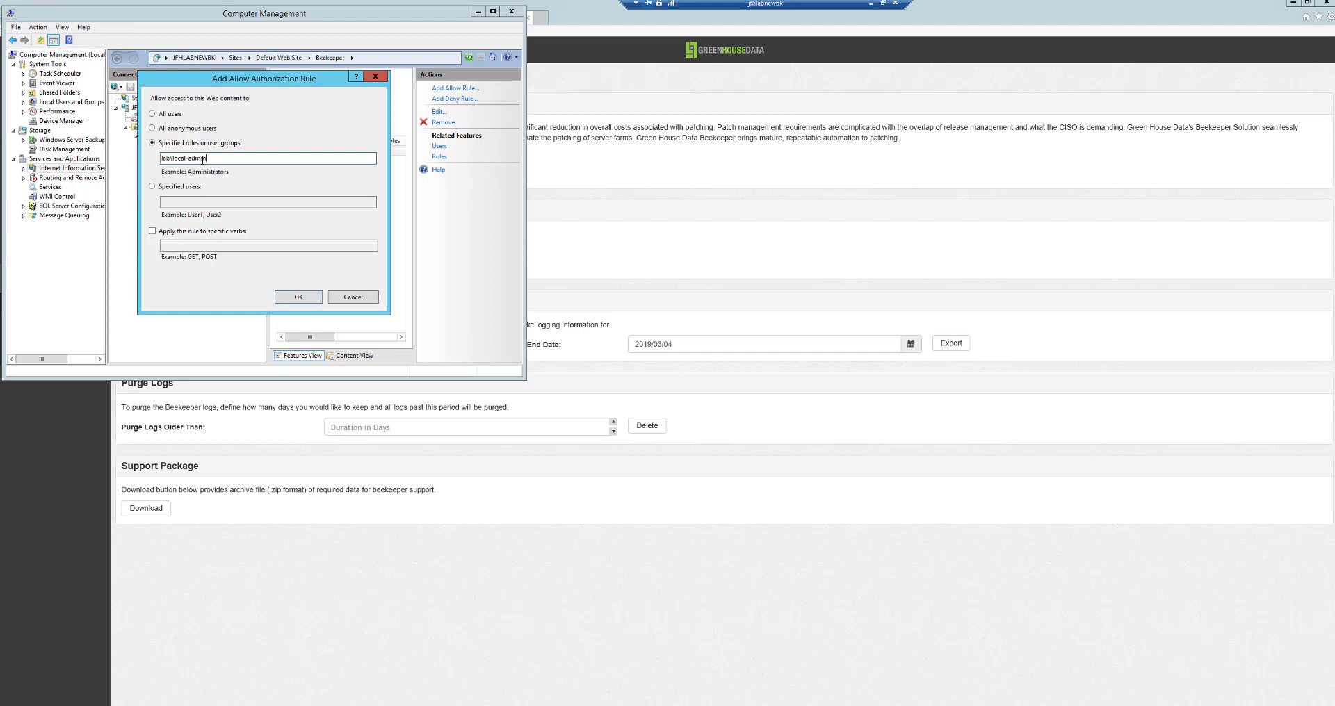
pyautogui.write('min')
pyautogui.click(309, 298)
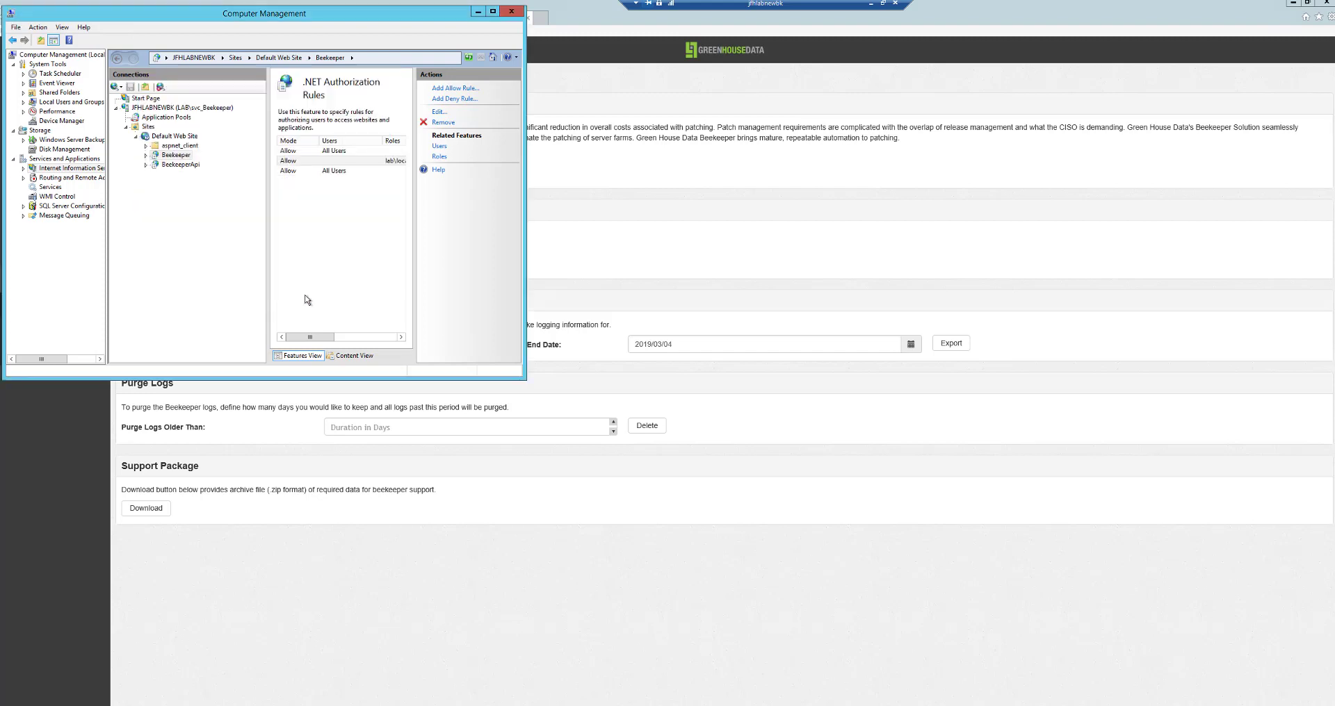
# - Remove the first allow rule for All Users from the Beekeeper application's authorization rules and confirm the removal
pyautogui.click(339, 152)
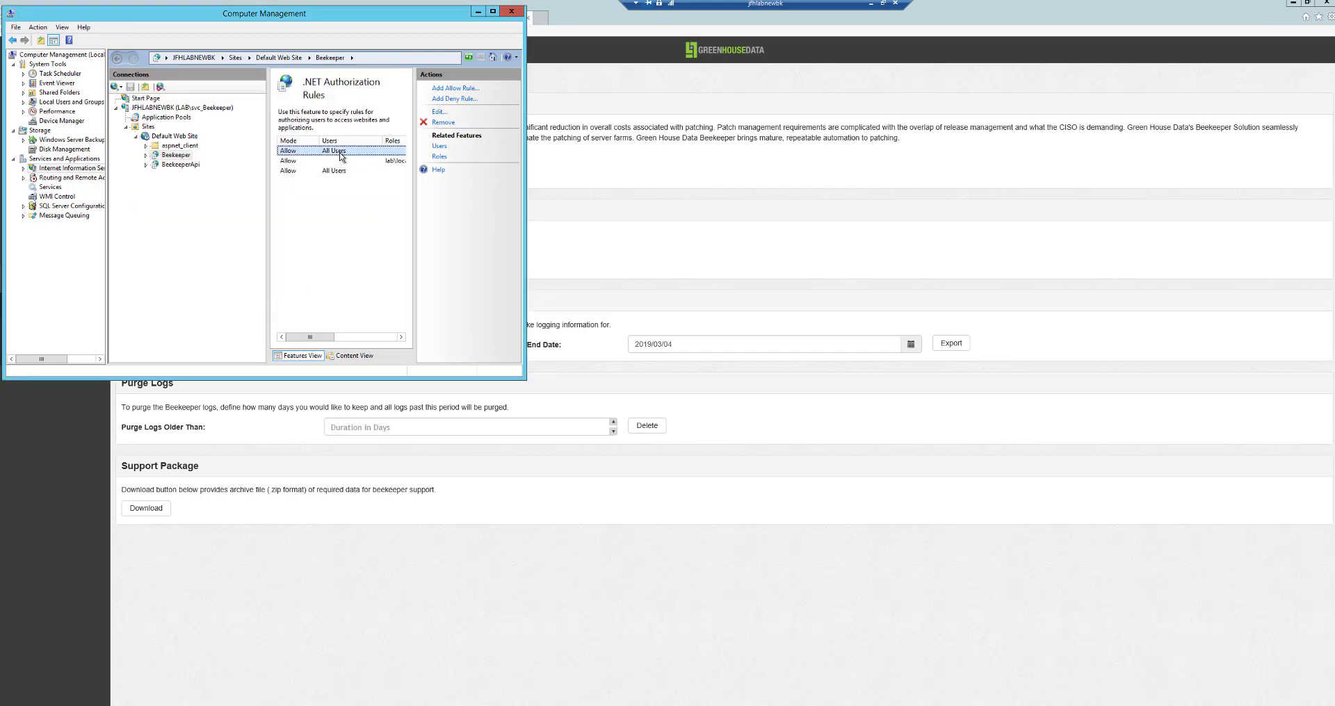
pyautogui.click(424, 125)
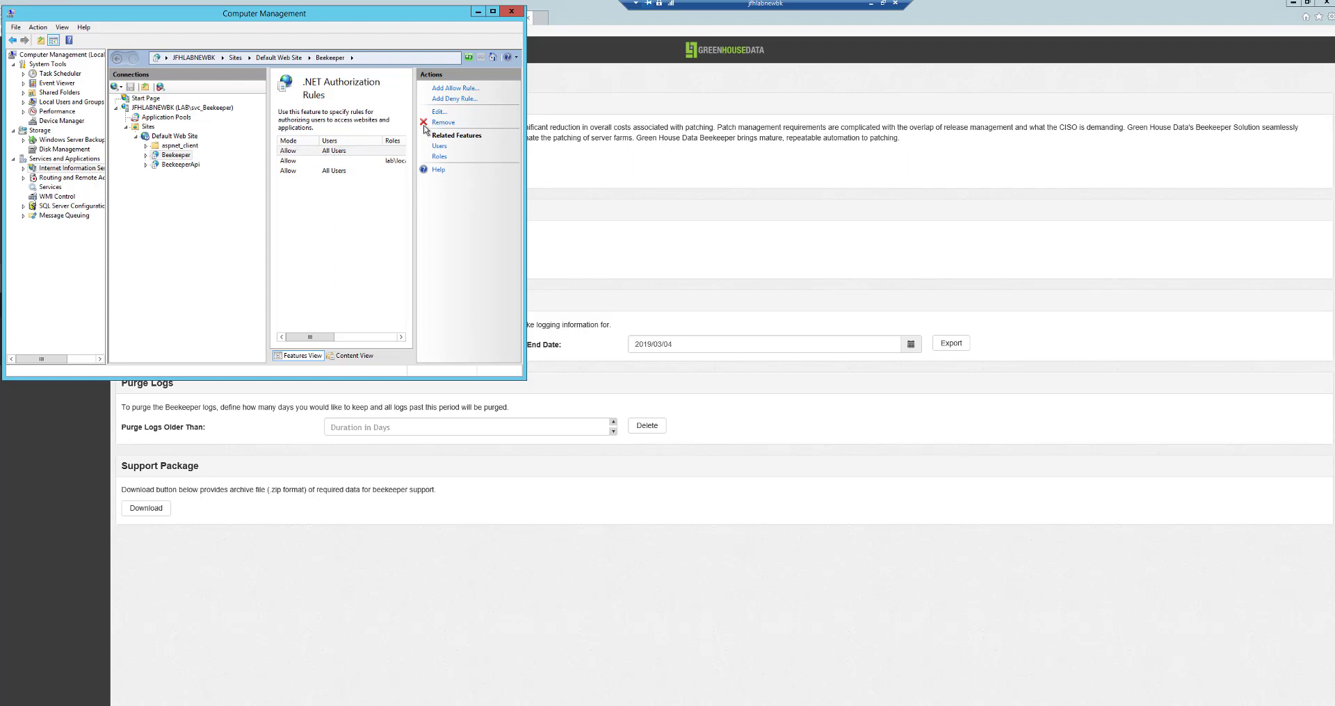
pyautogui.click(441, 122)
pyautogui.click(657, 407)
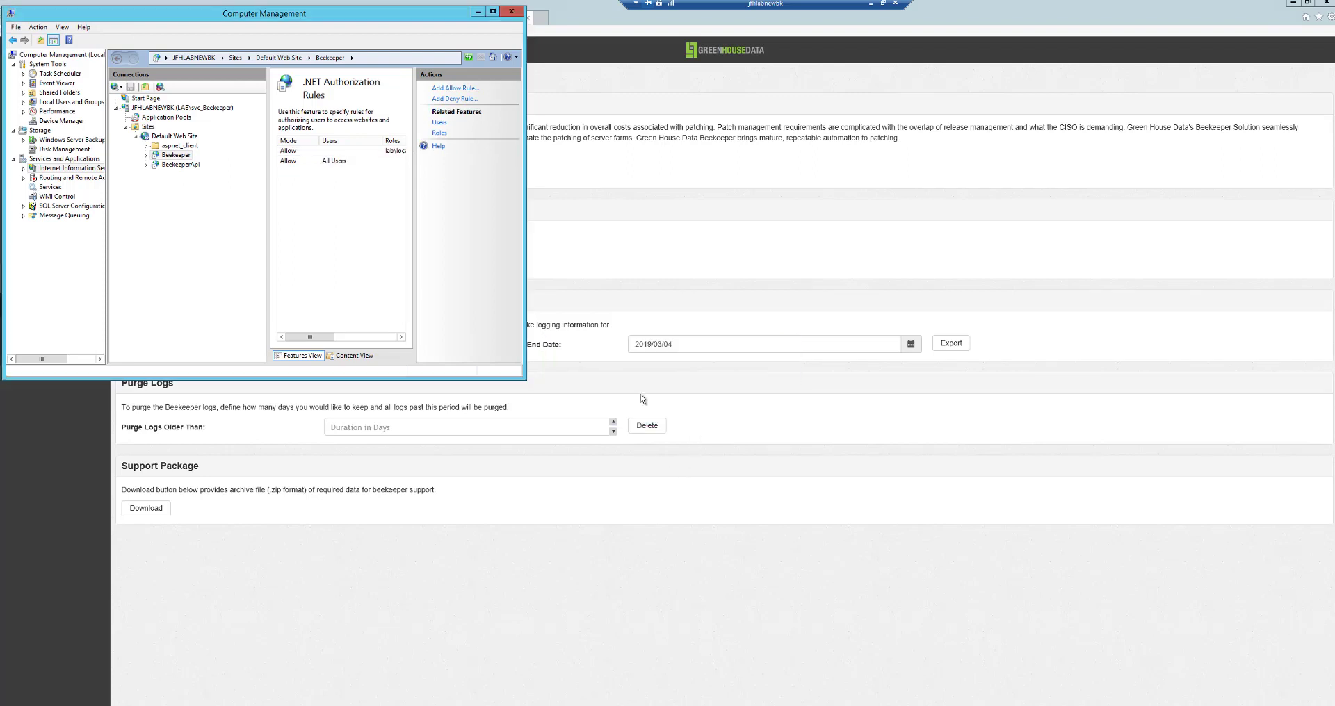
# - Add a deny authorization rule for all users to the Beekeeper application, and widen the window to check the rule list
pyautogui.click(455, 98)
pyautogui.click(174, 114)
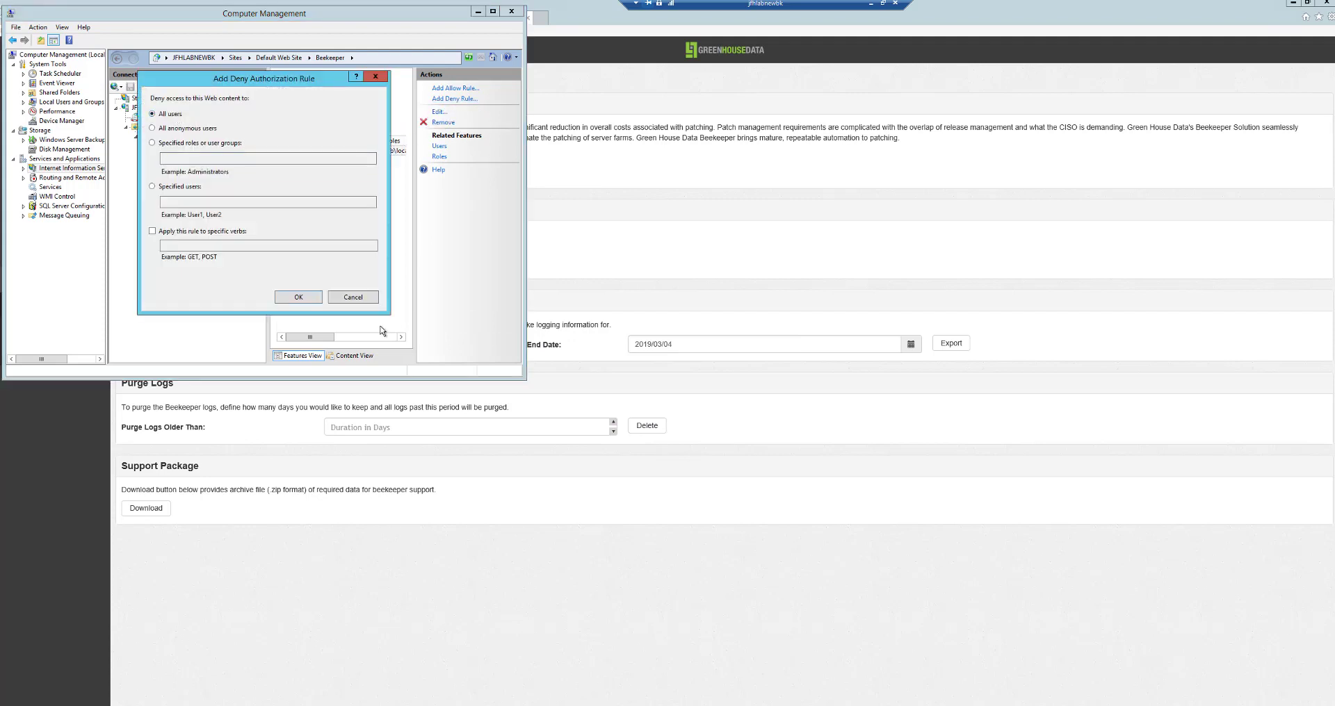
pyautogui.click(309, 298)
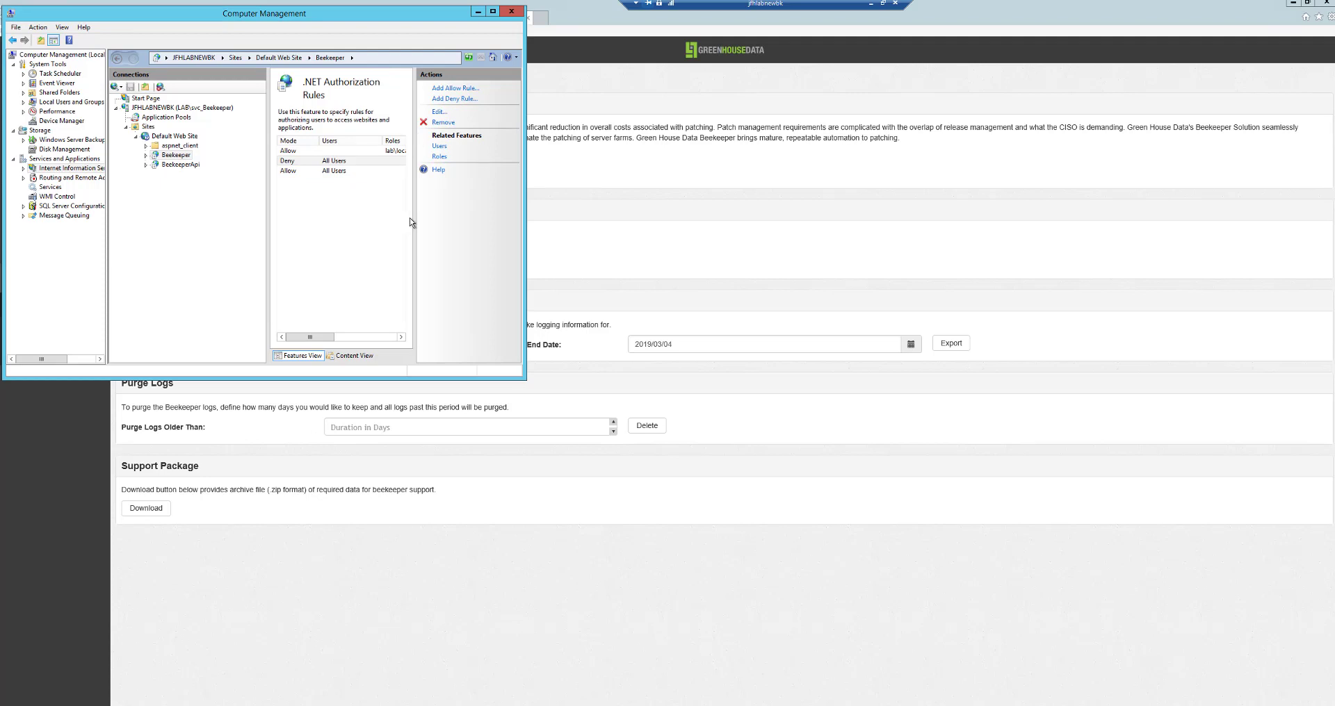
pyautogui.moveTo(526, 218); pyautogui.dragTo(729, 220)
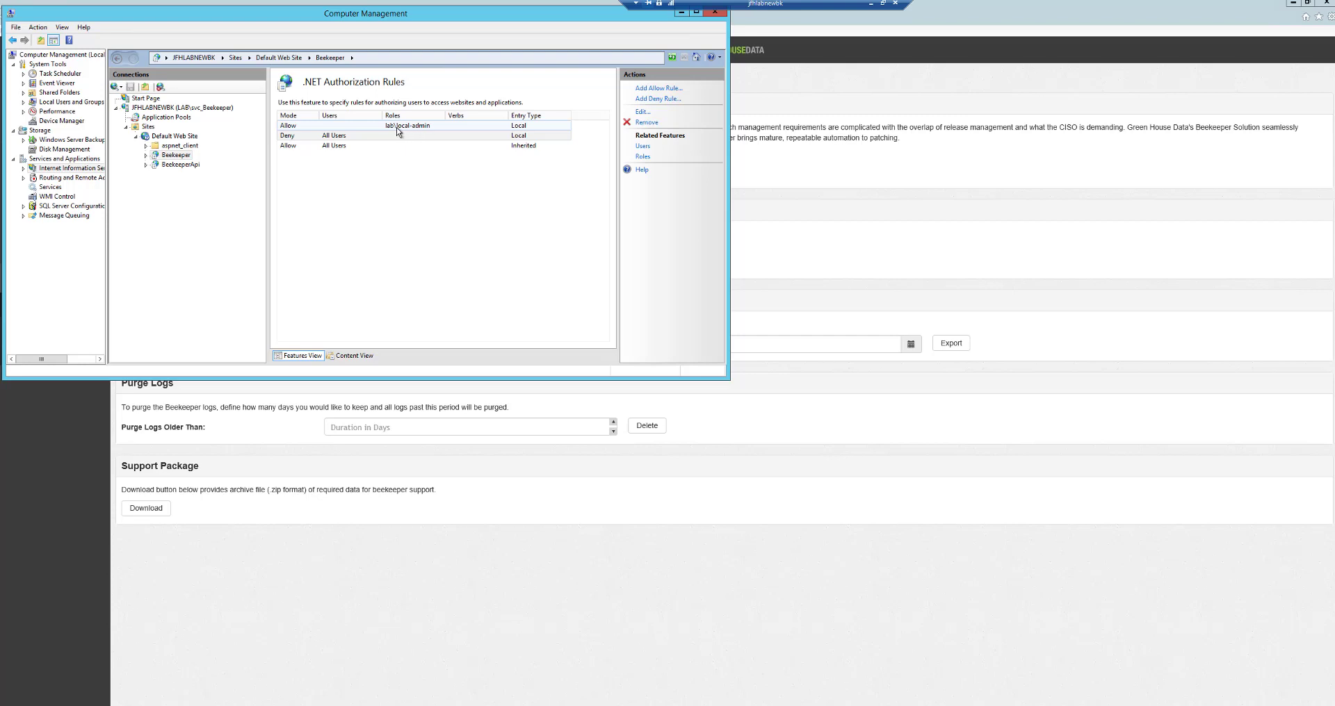
pyautogui.click(322, 136)
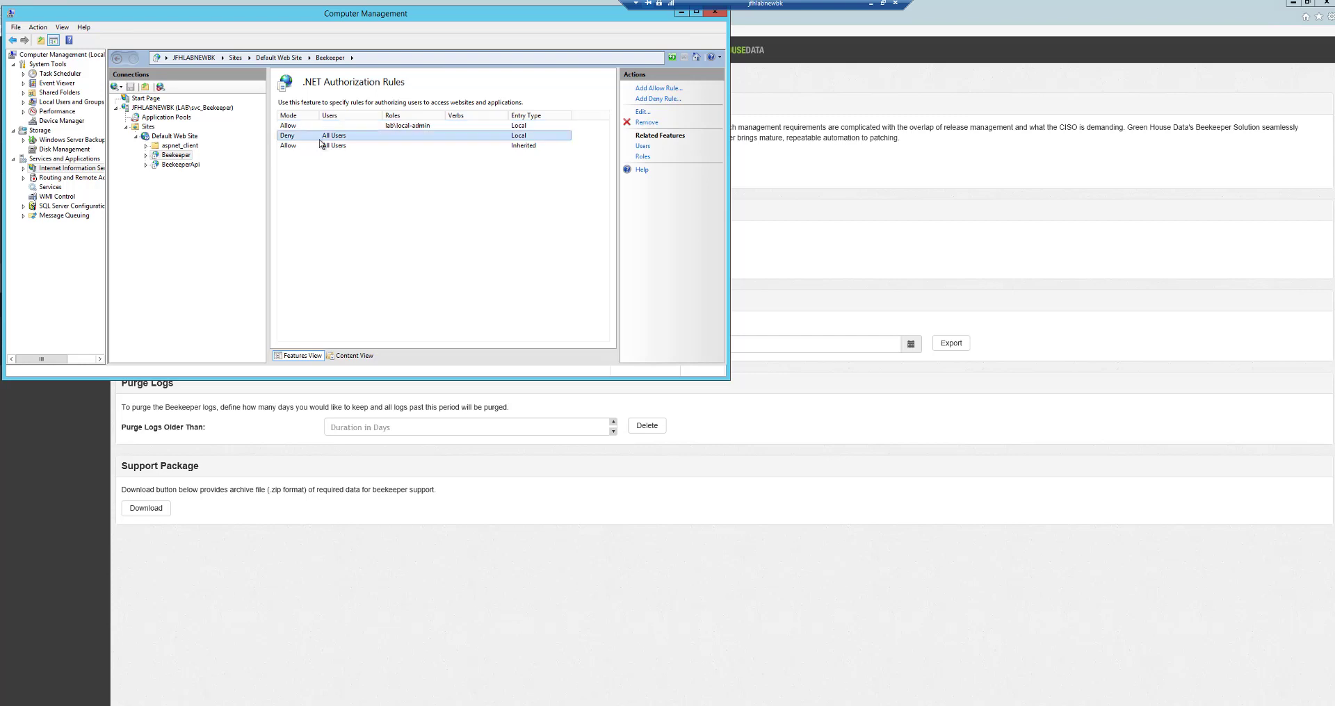